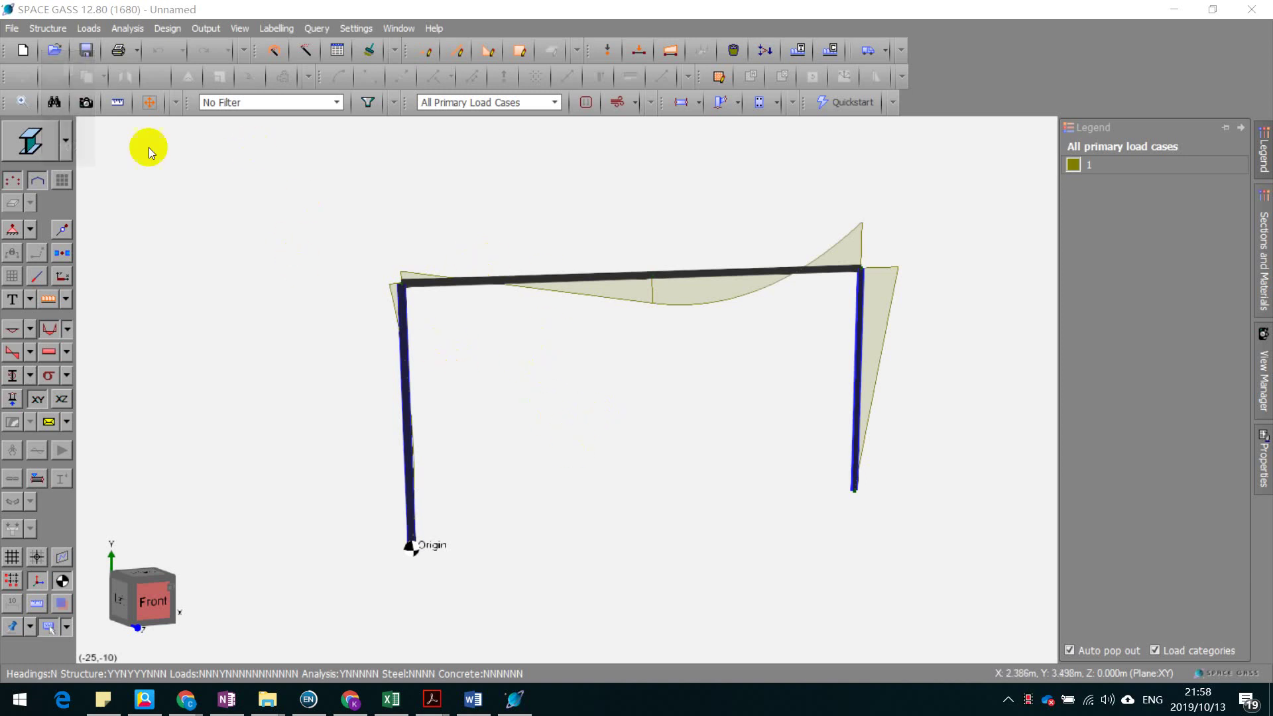
Step: Start a new blank job without saving the previous portal frame model
{"action": "left_click", "coordinate": [13, 29]}
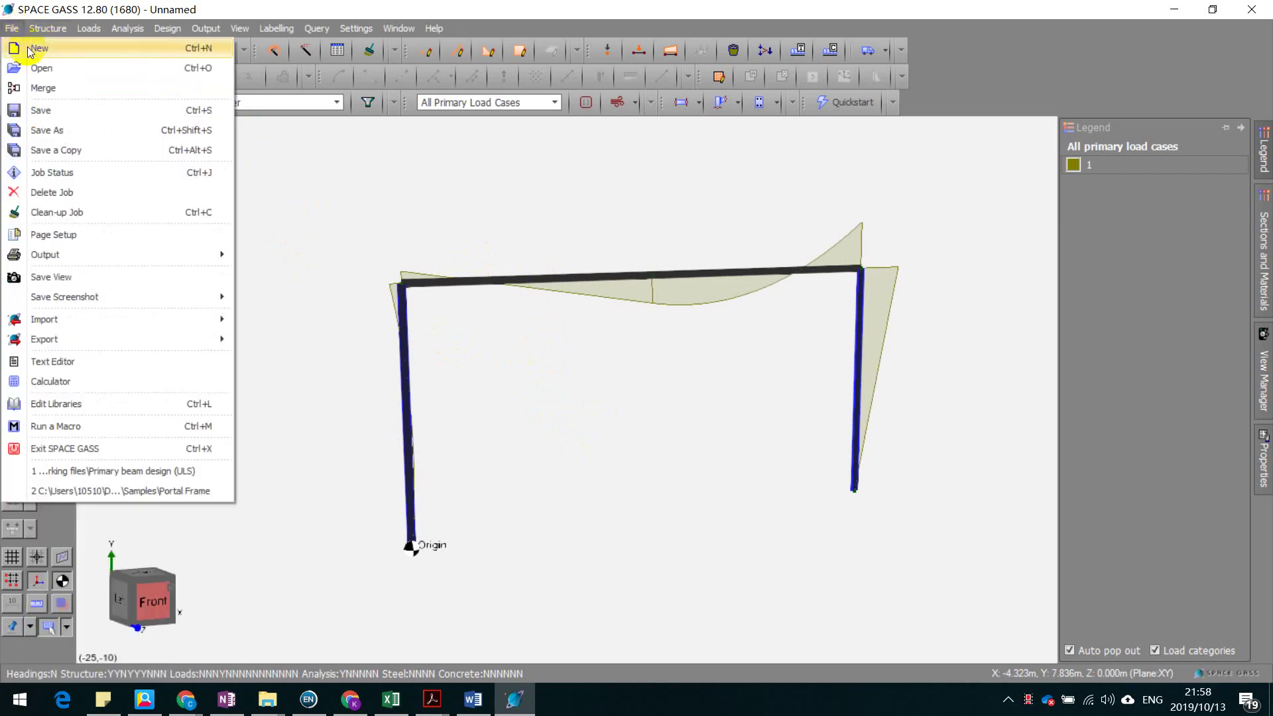
{"action": "left_click", "coordinate": [30, 49]}
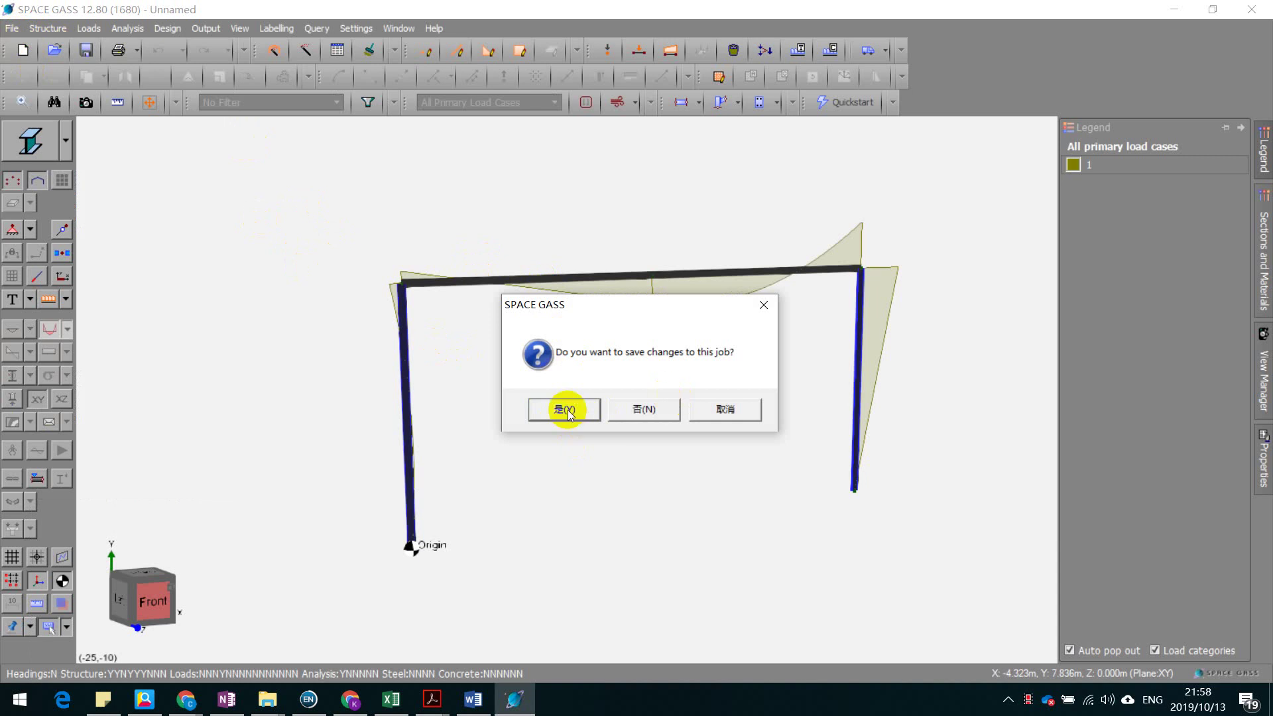
{"action": "left_click", "coordinate": [611, 409]}
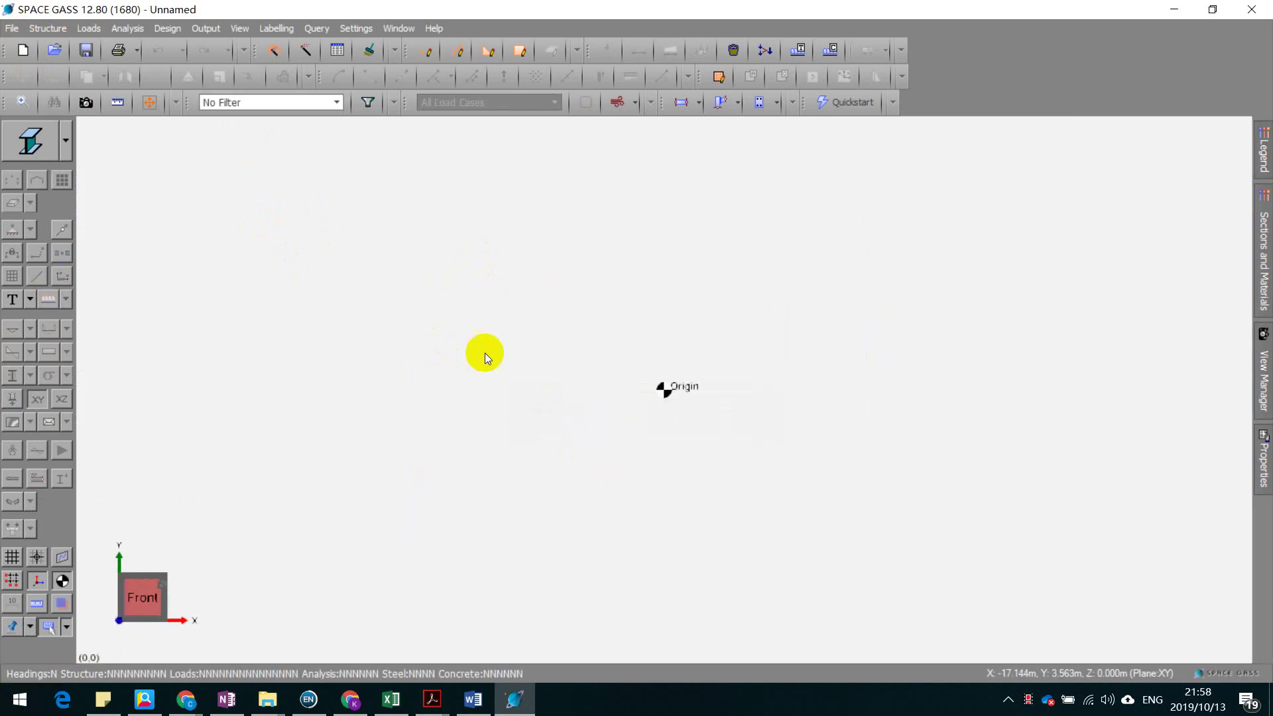
Step: Choose the Portal Frame template in the Structure Wizard
{"action": "left_click", "coordinate": [303, 52]}
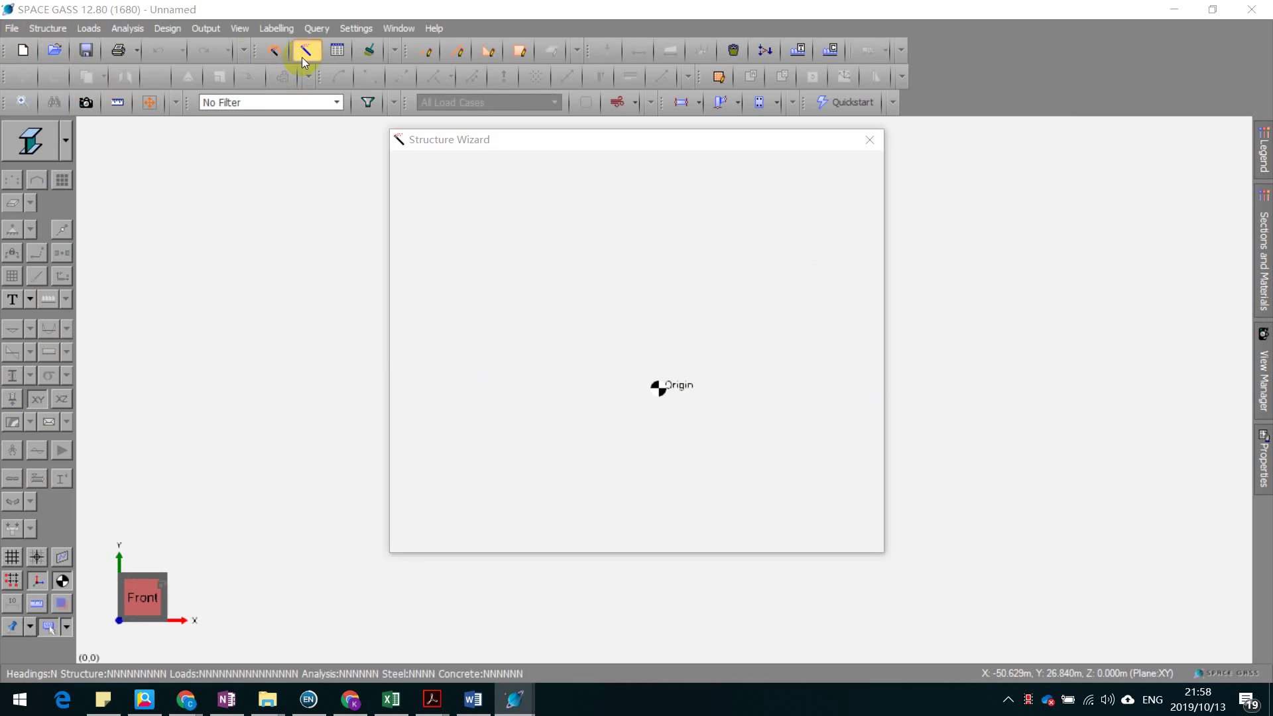
{"action": "left_click_drag", "start_coordinate": [565, 140], "coordinate": [450, 87]}
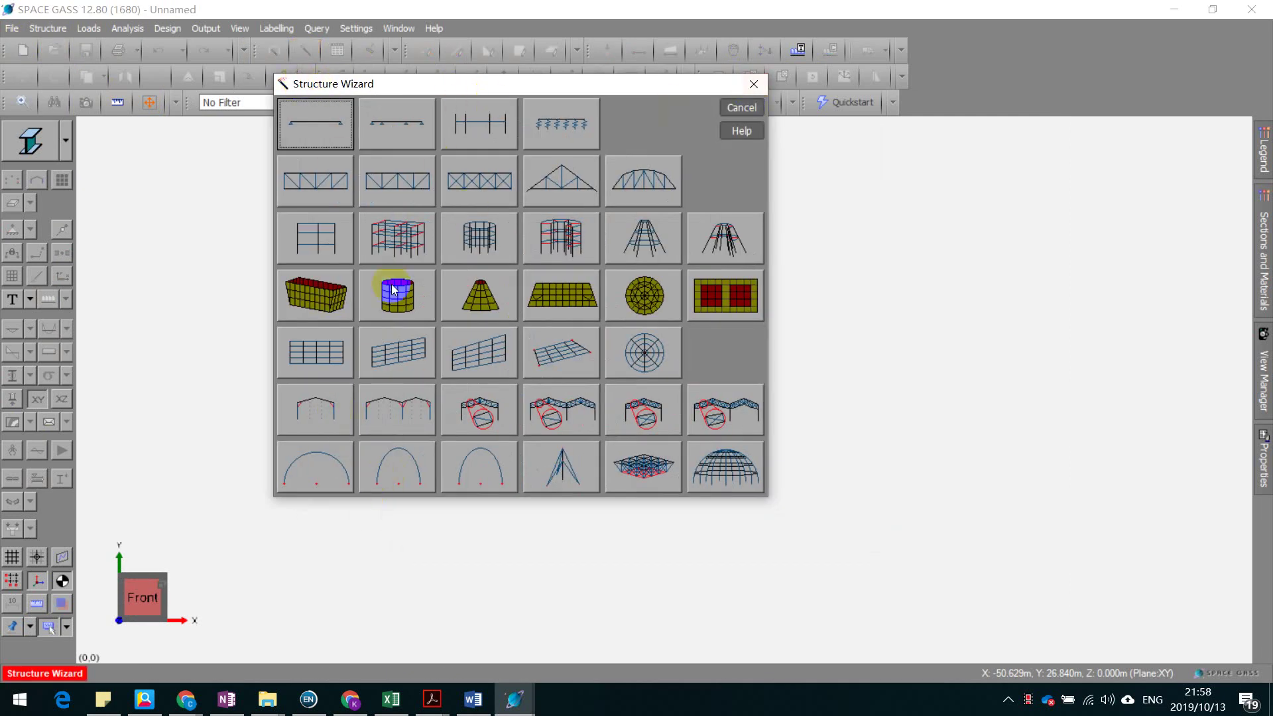
{"action": "left_click", "coordinate": [728, 107]}
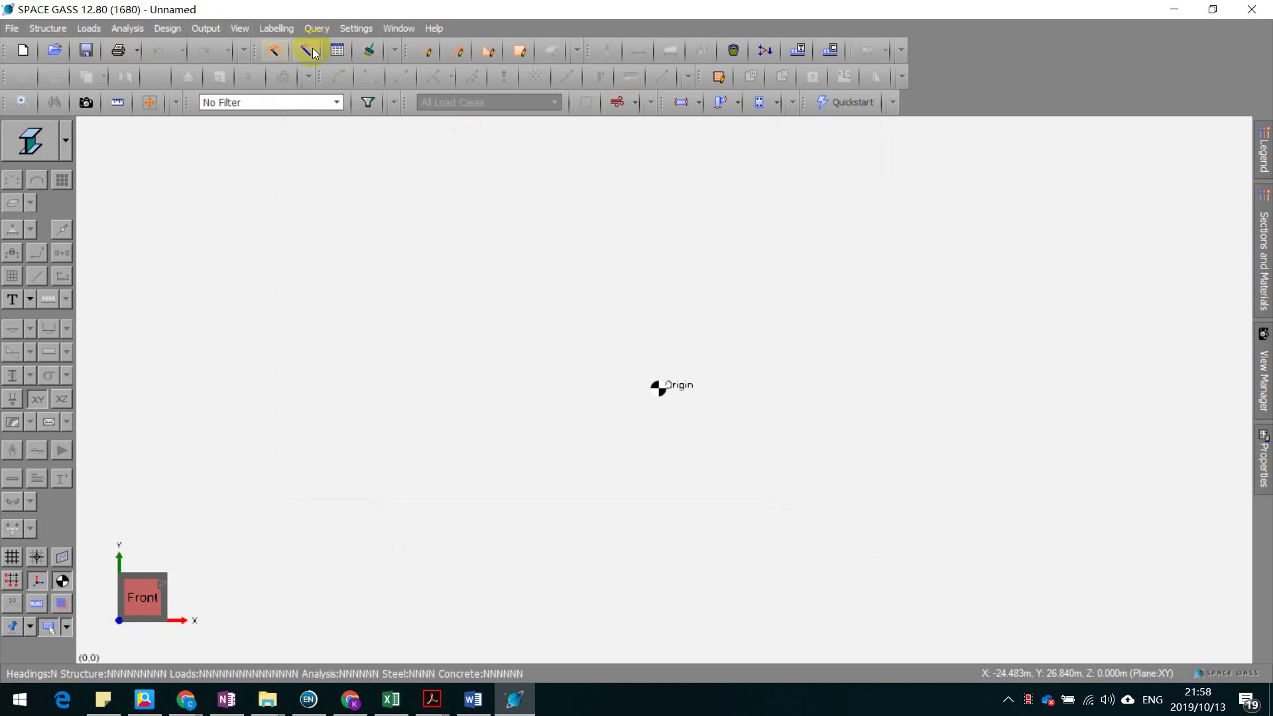
{"action": "left_click", "coordinate": [312, 52]}
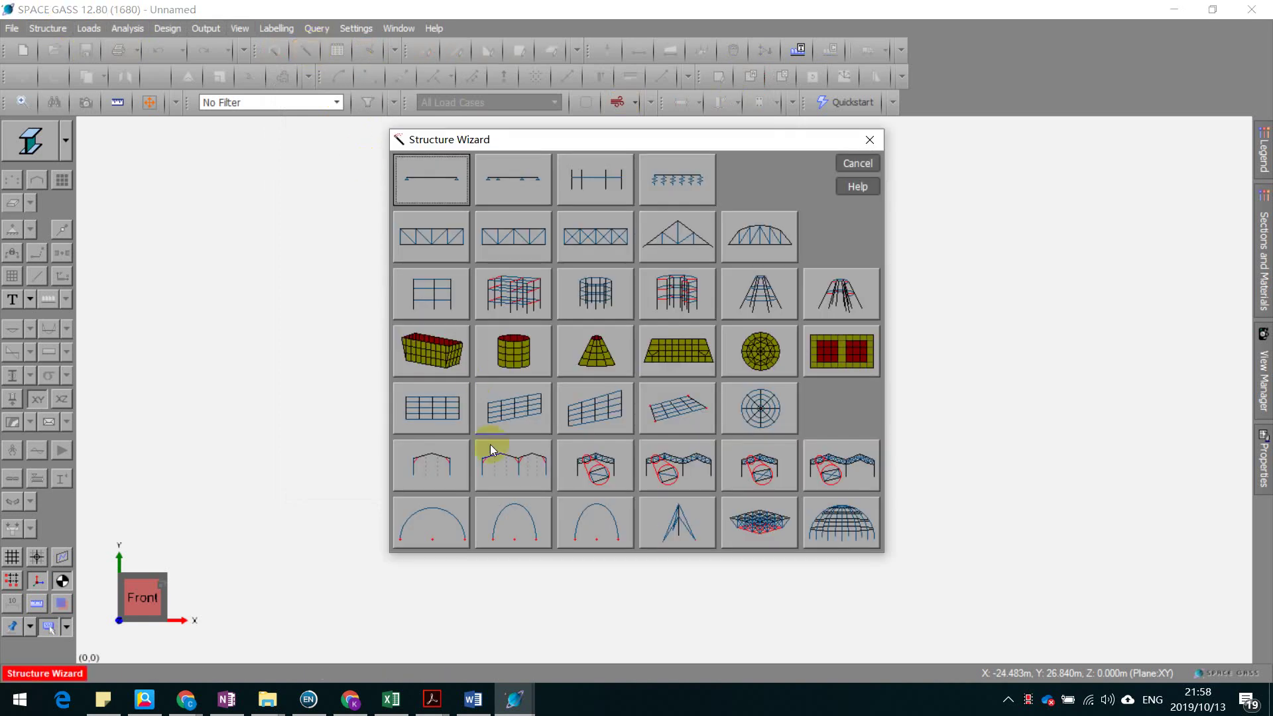
{"action": "left_click", "coordinate": [436, 456]}
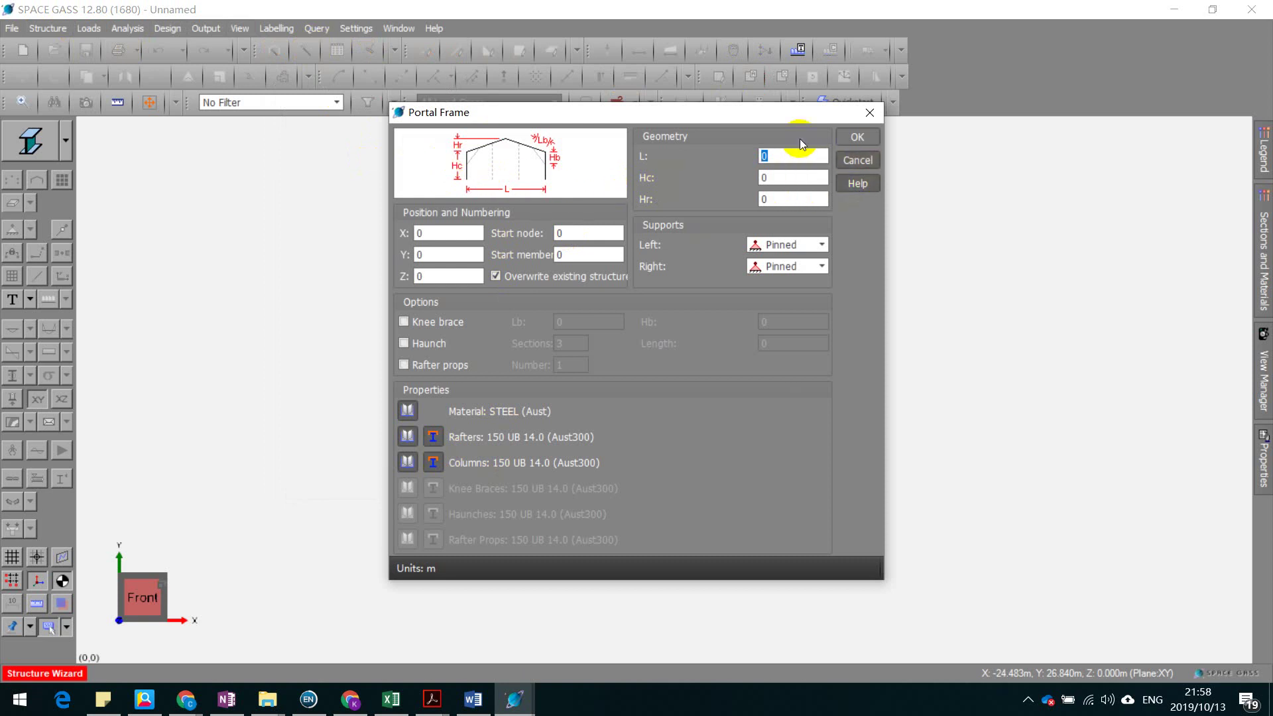
Step: Enter a 12 m span, 5 m column height and 2 m roof rise
{"action": "type", "text": "12"}
{"action": "left_click", "coordinate": [622, 183]}
{"action": "key", "text": "BackSpace"}
{"action": "type", "text": "5"}
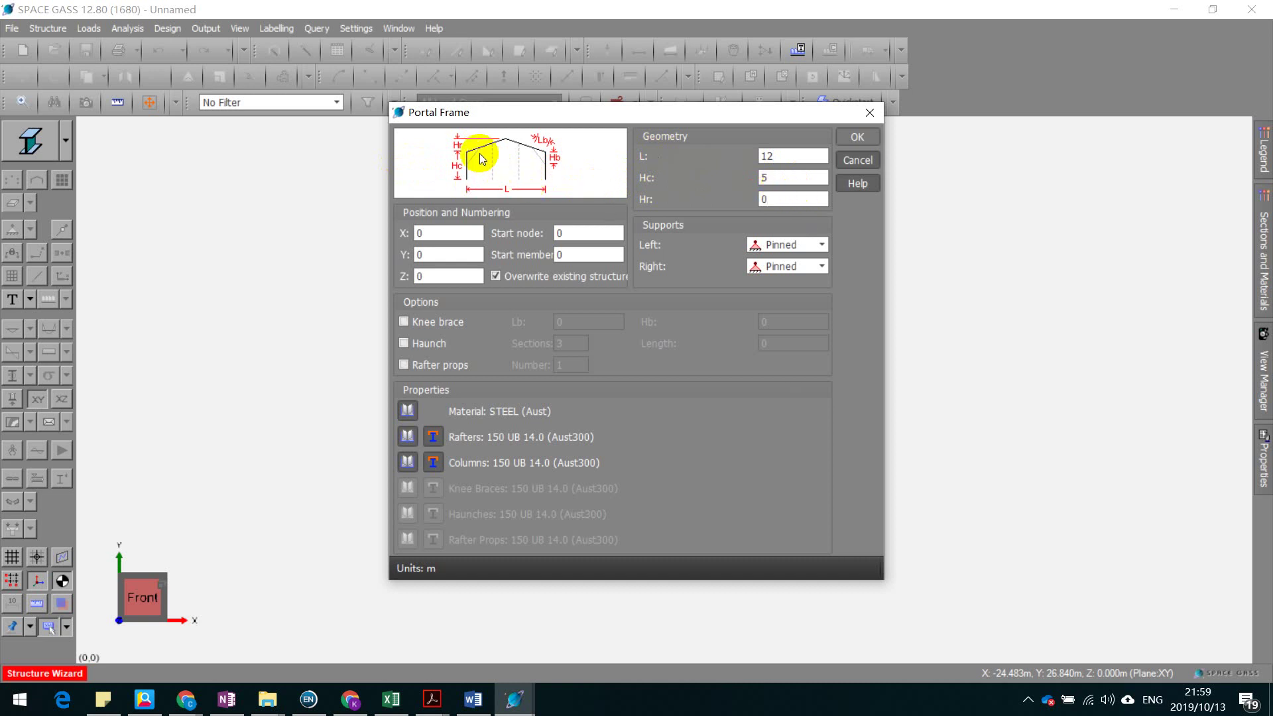
{"action": "left_click_drag", "start_coordinate": [755, 191], "coordinate": [665, 185]}
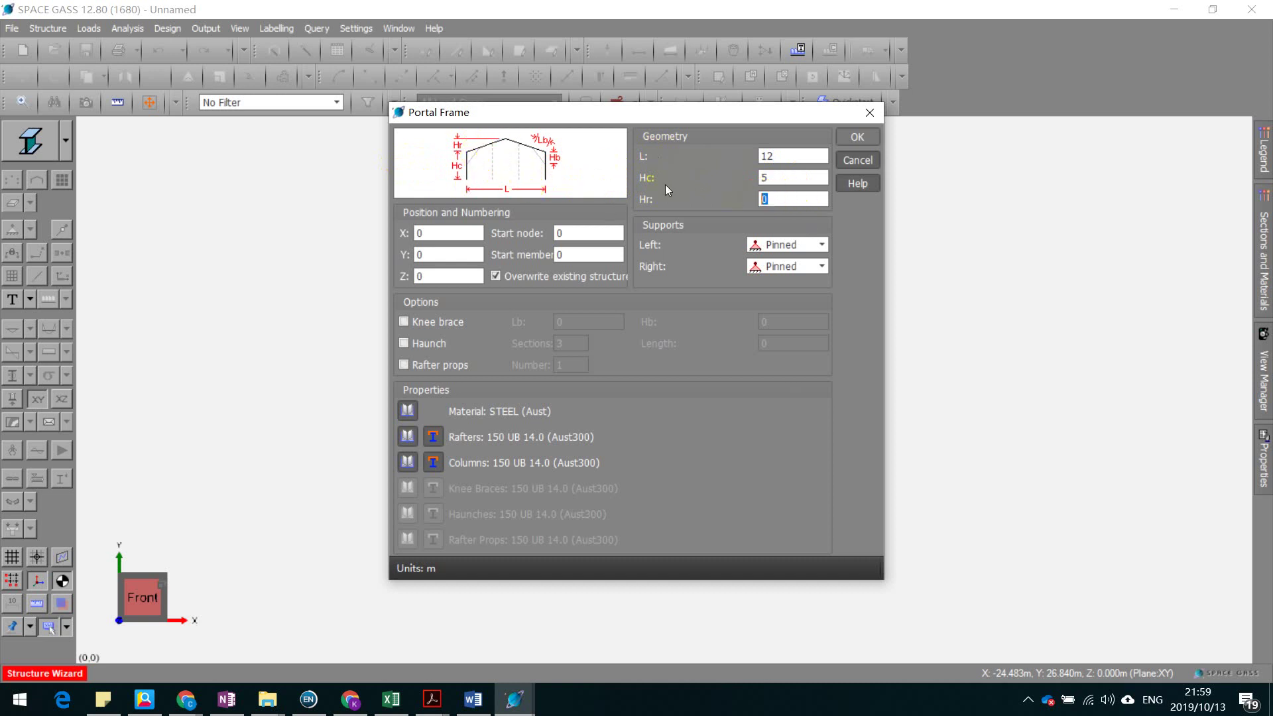
{"action": "type", "text": "2"}
Step: Set both the left and right base supports to Encastre
{"action": "left_click", "coordinate": [772, 245]}
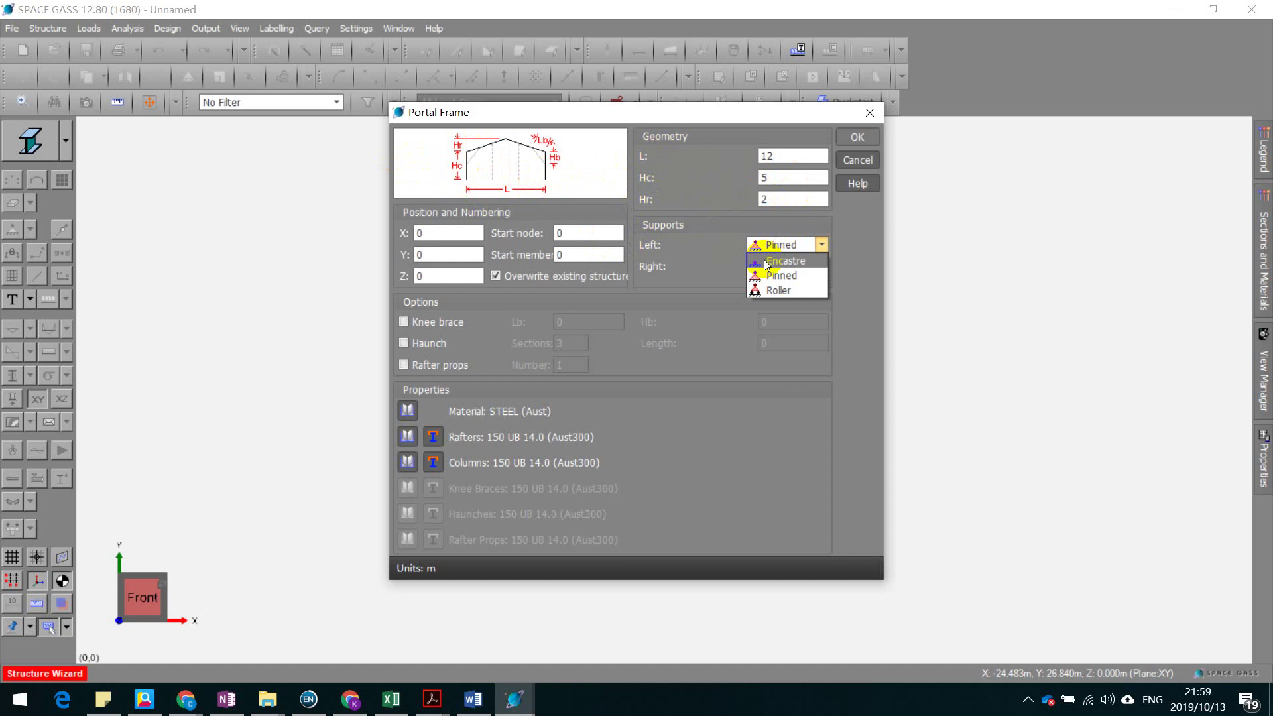
{"action": "left_click", "coordinate": [766, 261]}
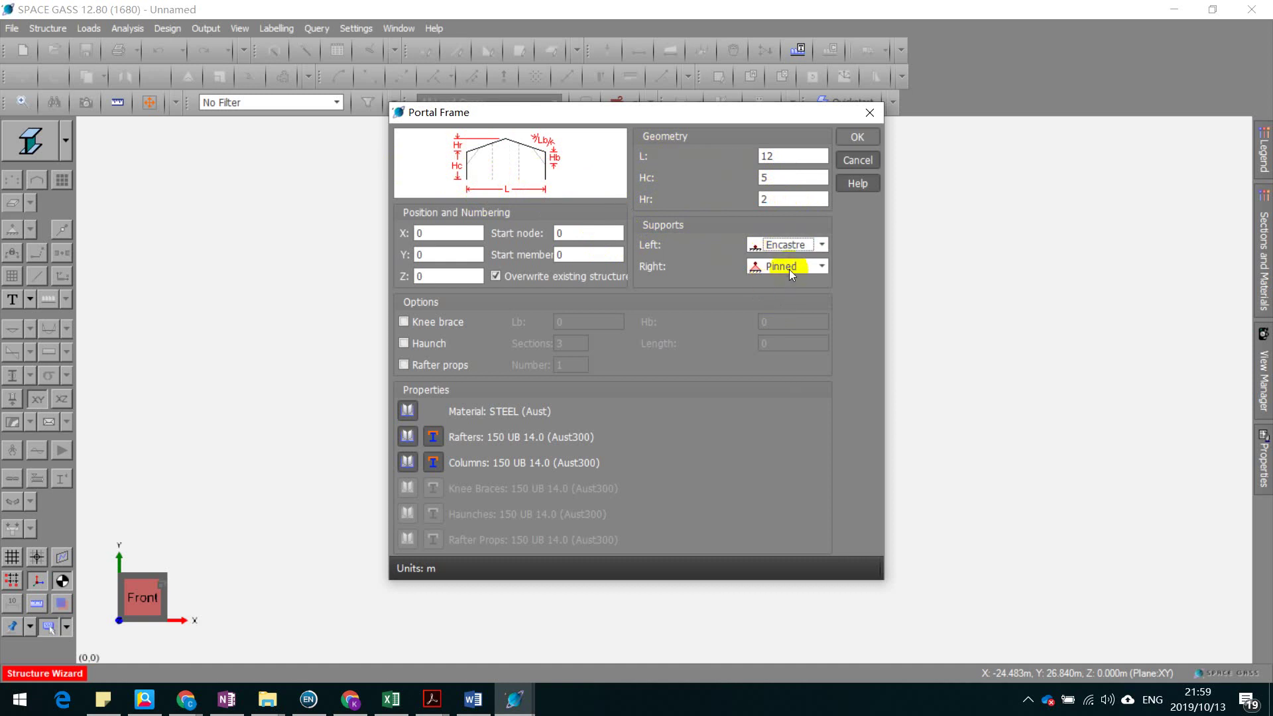
{"action": "left_click", "coordinate": [789, 269]}
{"action": "left_click", "coordinate": [789, 279]}
Step: Generate the 12 m portal frame from the wizard settings
{"action": "left_click", "coordinate": [844, 137]}
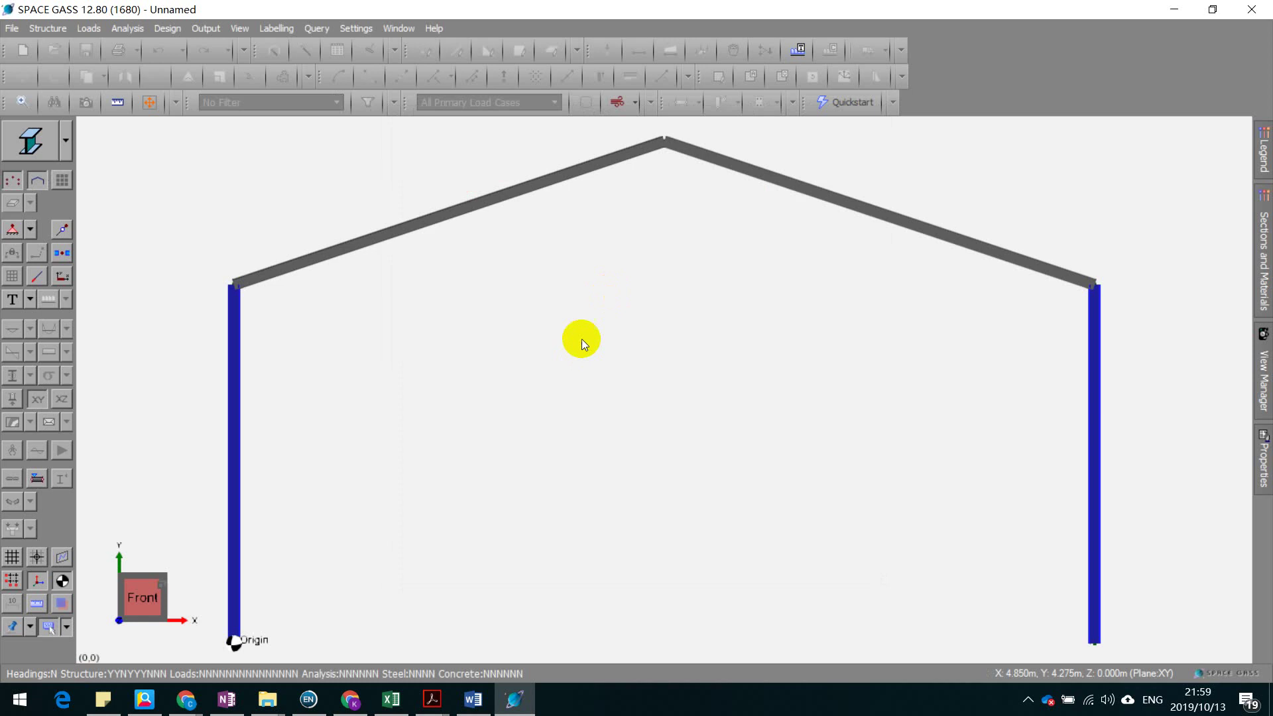
{"action": "scroll", "coordinate": [504, 301], "scroll_direction": "down", "scroll_amount": 2}
{"action": "scroll", "coordinate": [568, 285], "scroll_direction": "up", "scroll_amount": 1}
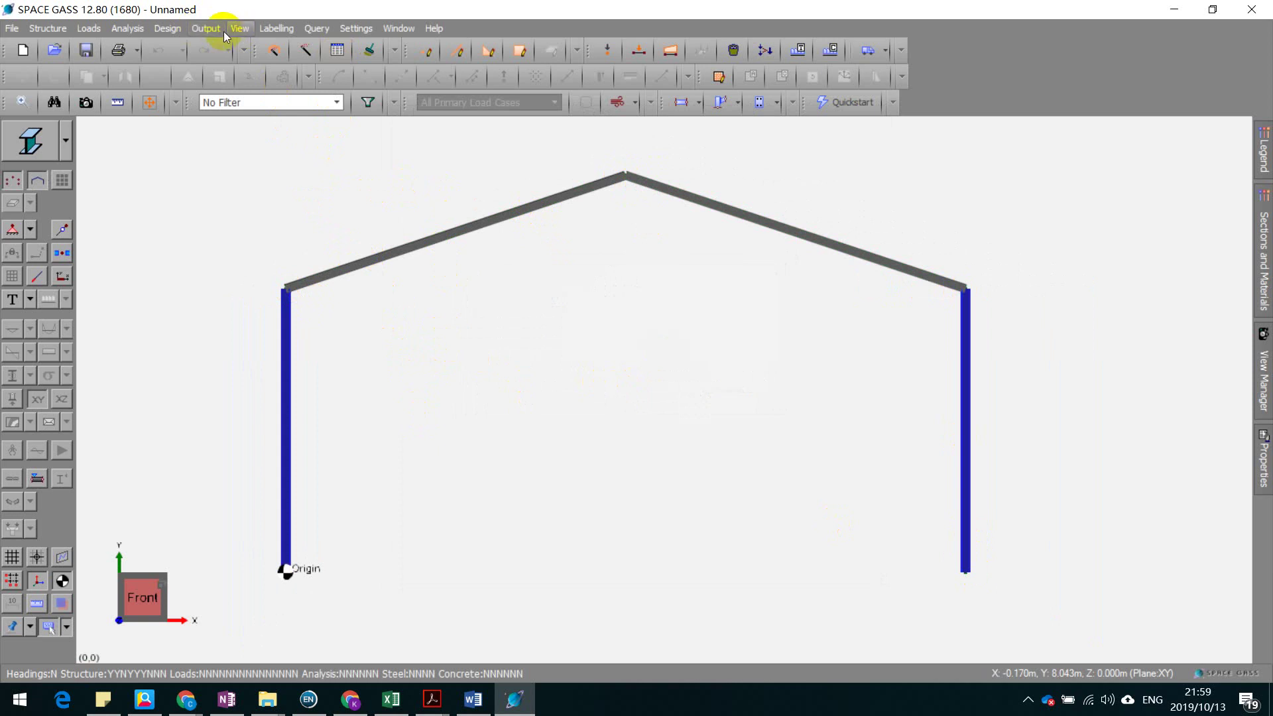
Step: Check Node Restraints: FFFFFF at nodes 1 and 5, RRFRRR at nodes 2–4
{"action": "left_click", "coordinate": [336, 50]}
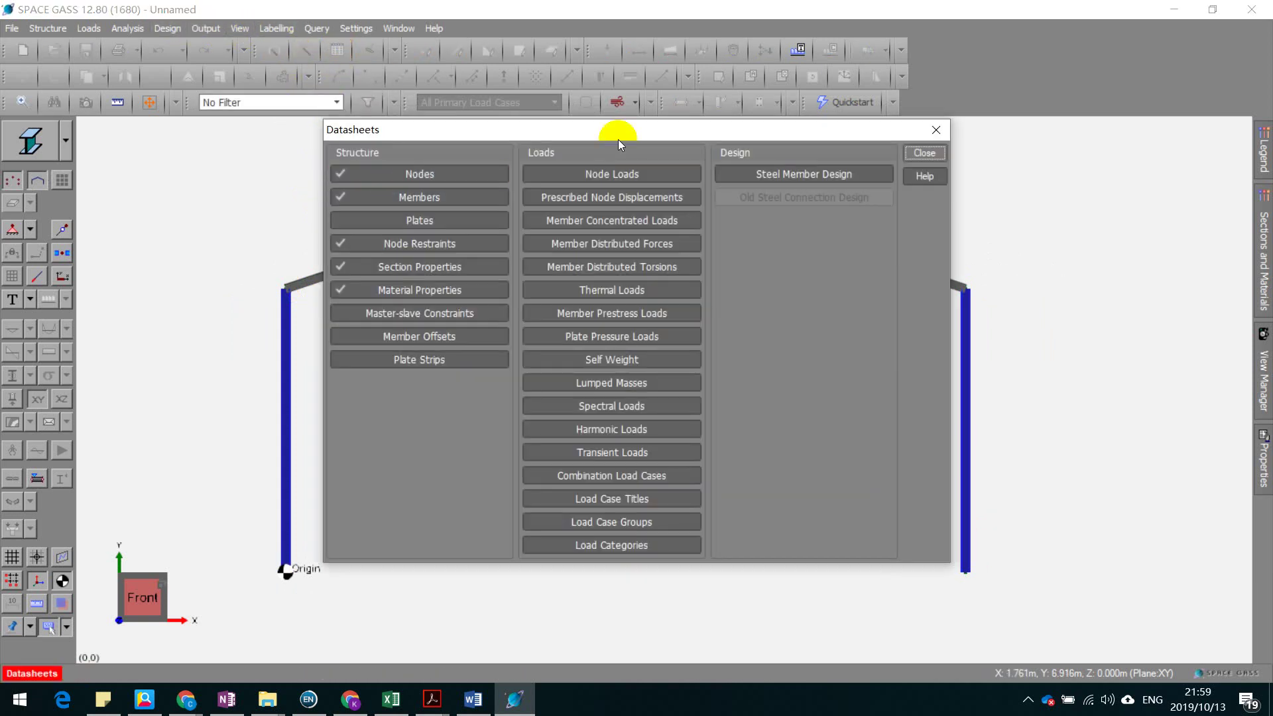
{"action": "left_click", "coordinate": [936, 129]}
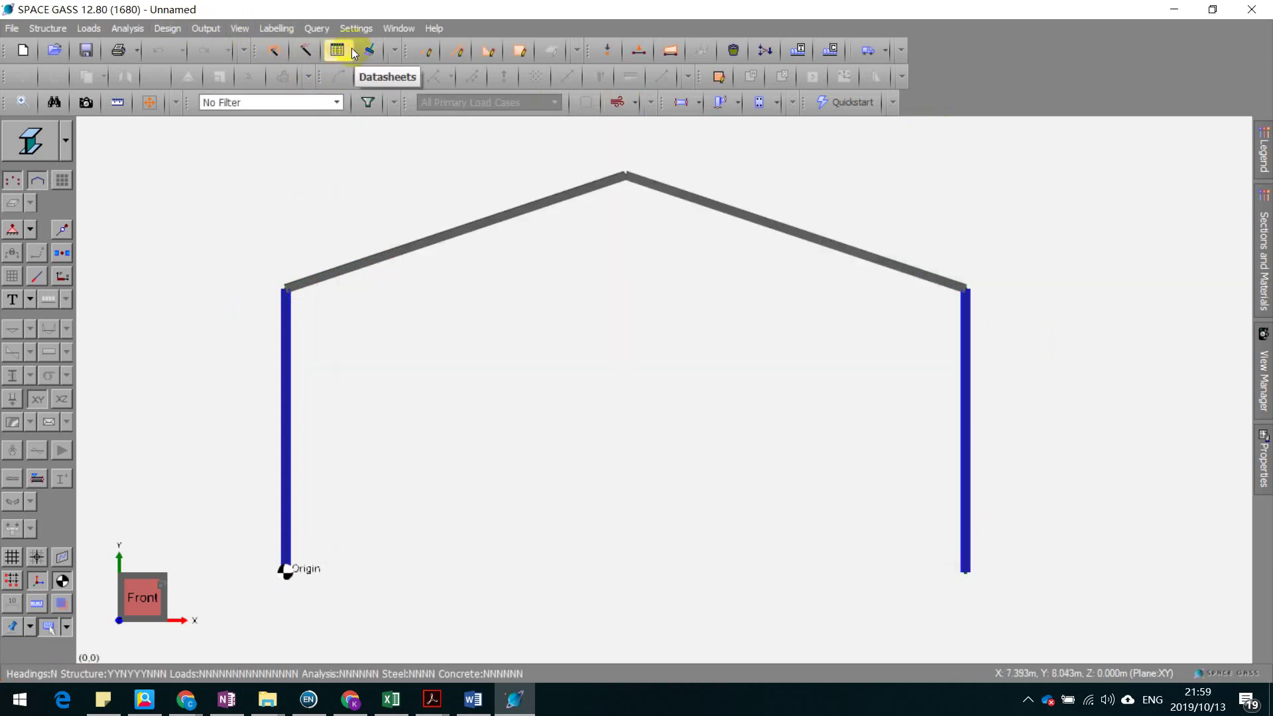
{"action": "left_click", "coordinate": [346, 51]}
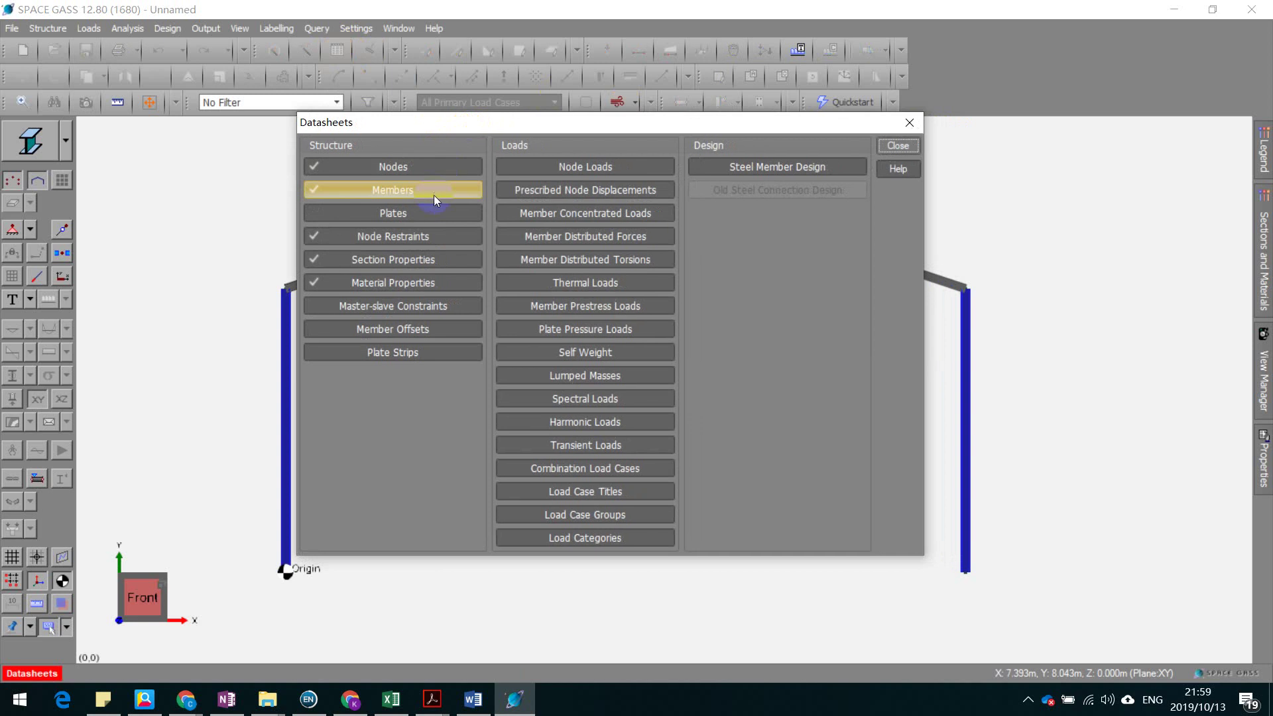
{"action": "left_click", "coordinate": [436, 236]}
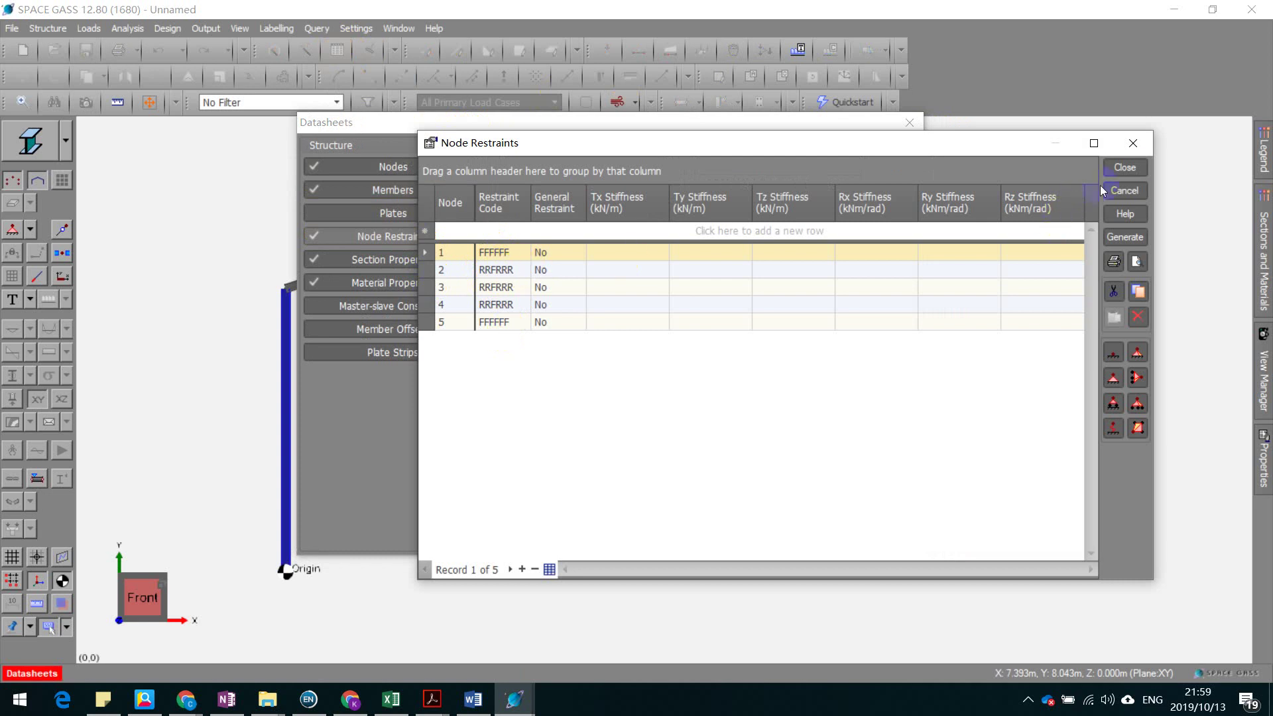
{"action": "left_click", "coordinate": [1117, 174]}
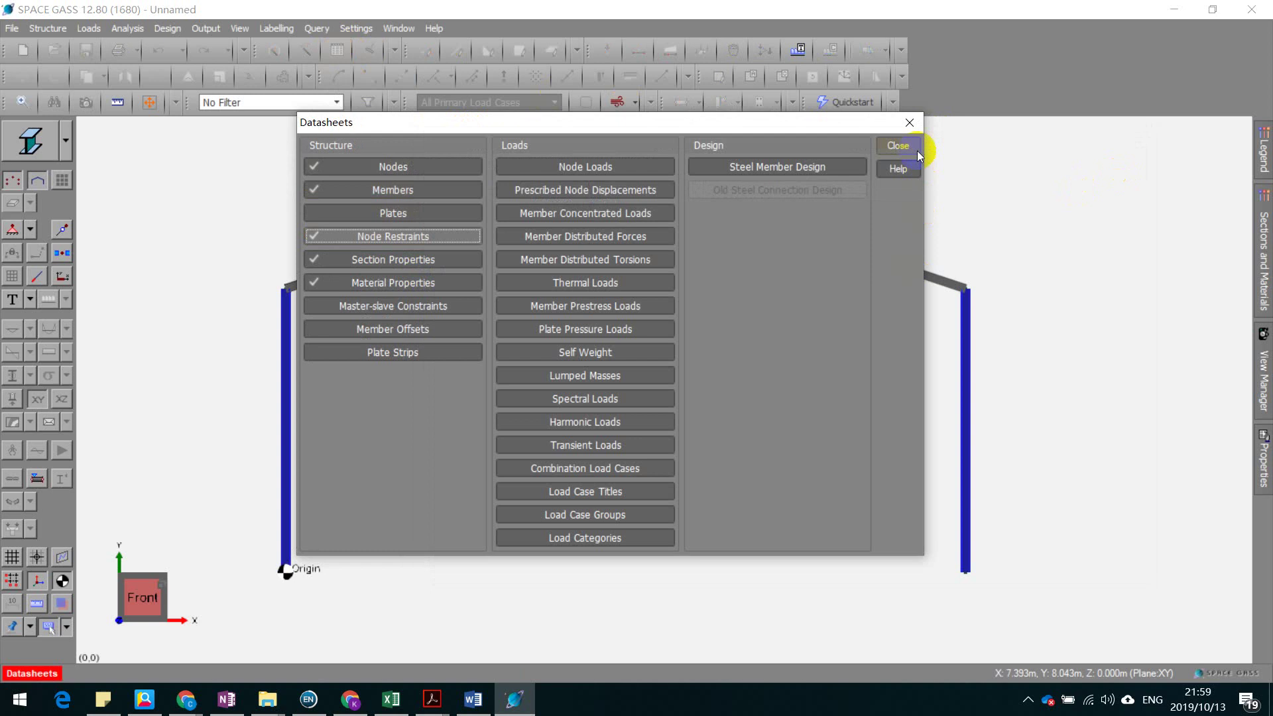
{"action": "left_click_drag", "start_coordinate": [805, 122], "coordinate": [1051, 106]}
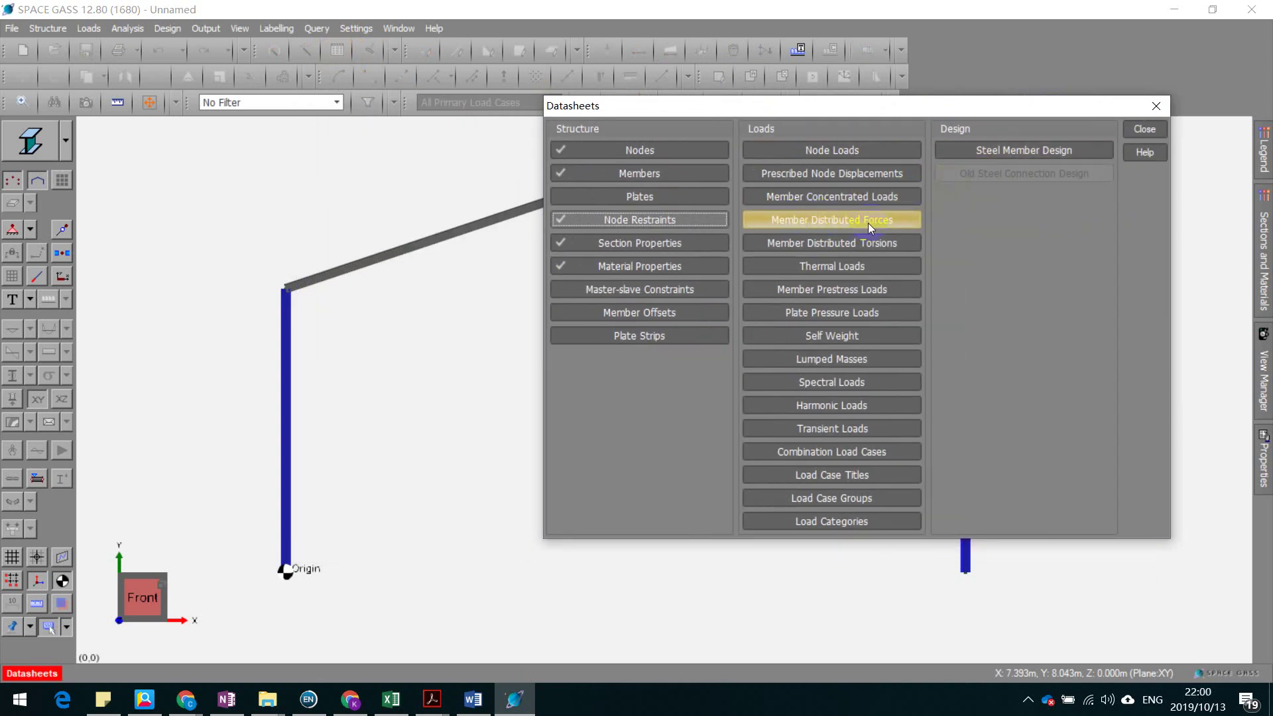
{"action": "left_click", "coordinate": [1139, 131]}
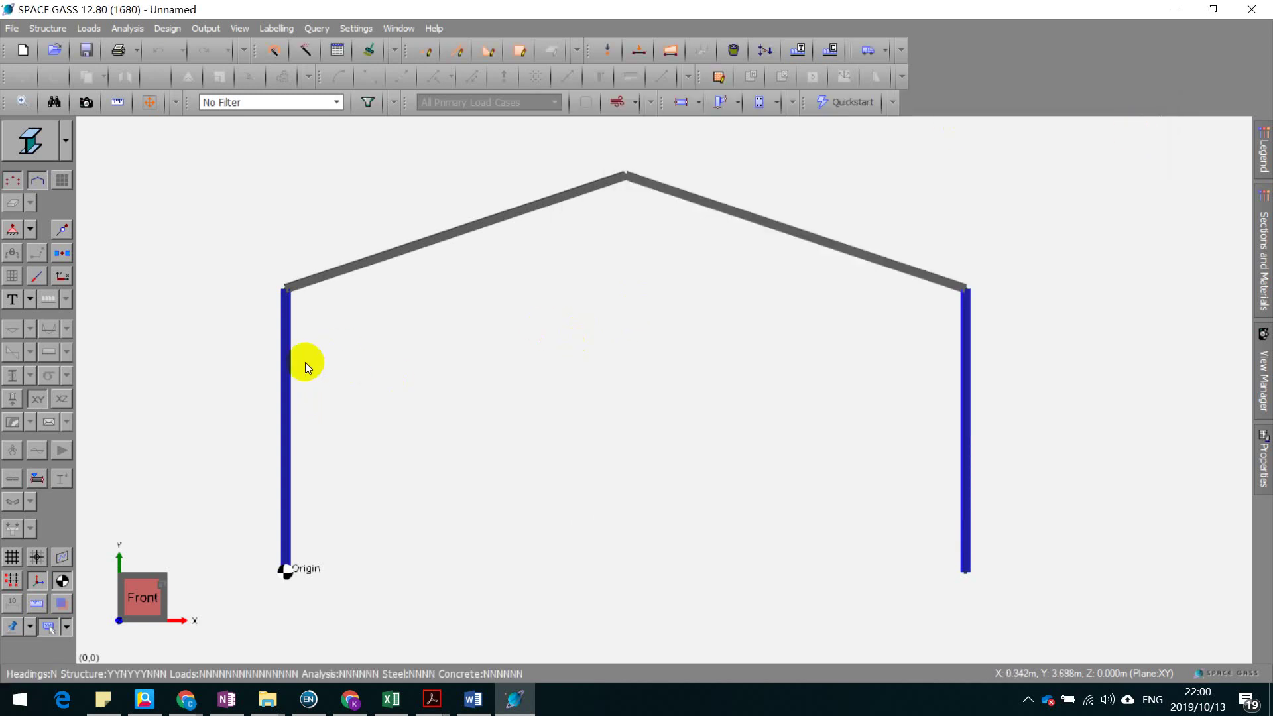
{"action": "left_click", "coordinate": [286, 328]}
{"action": "mouse_move", "coordinate": [285, 328]}
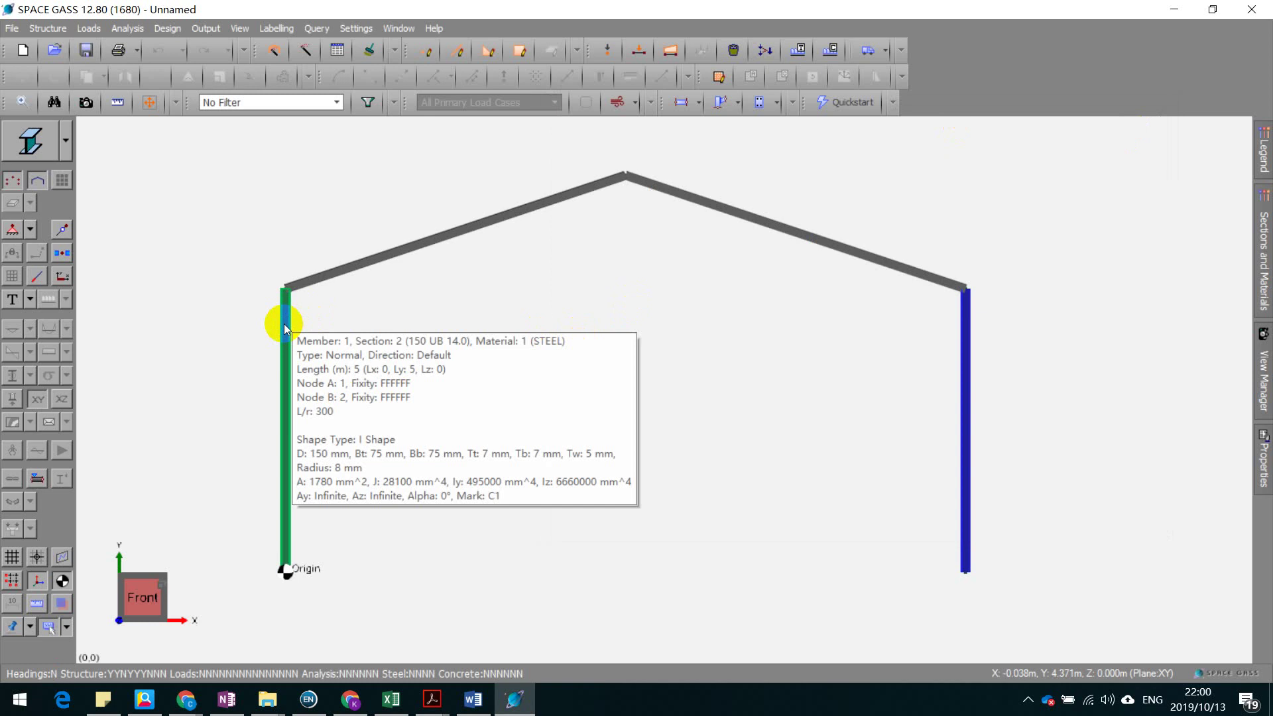
{"action": "mouse_move", "coordinate": [357, 265]}
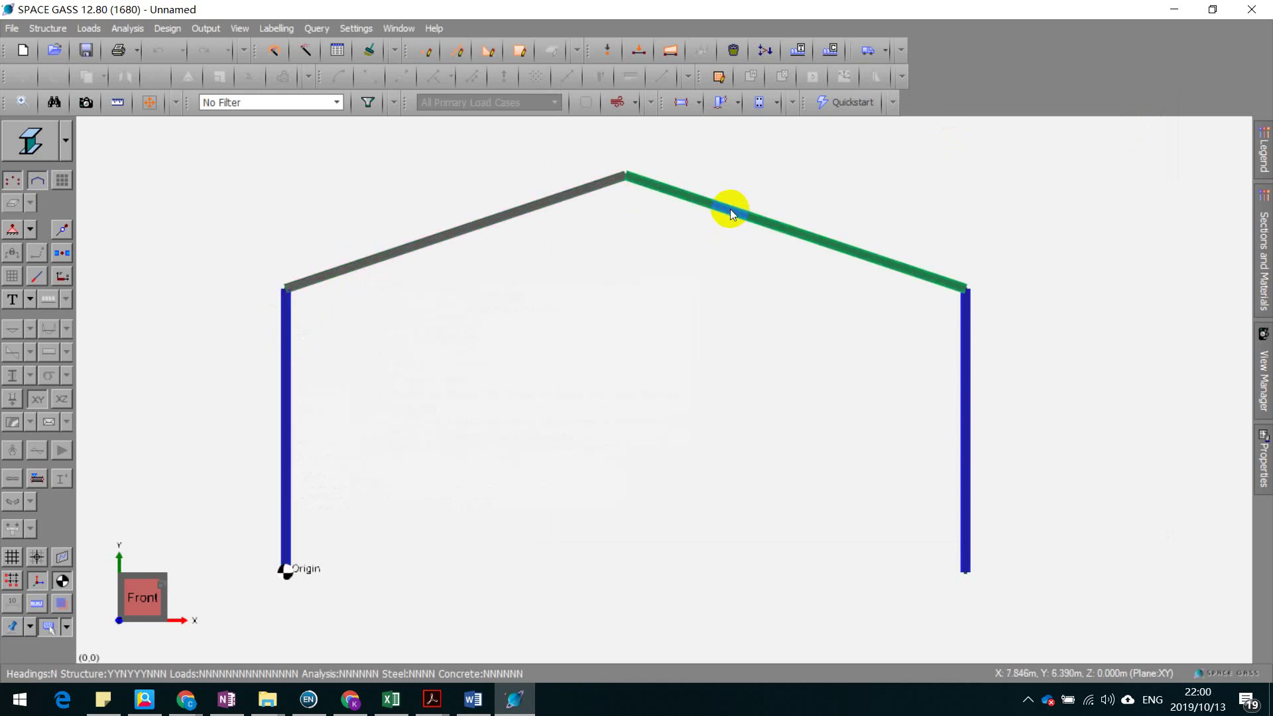
{"action": "mouse_move", "coordinate": [730, 209]}
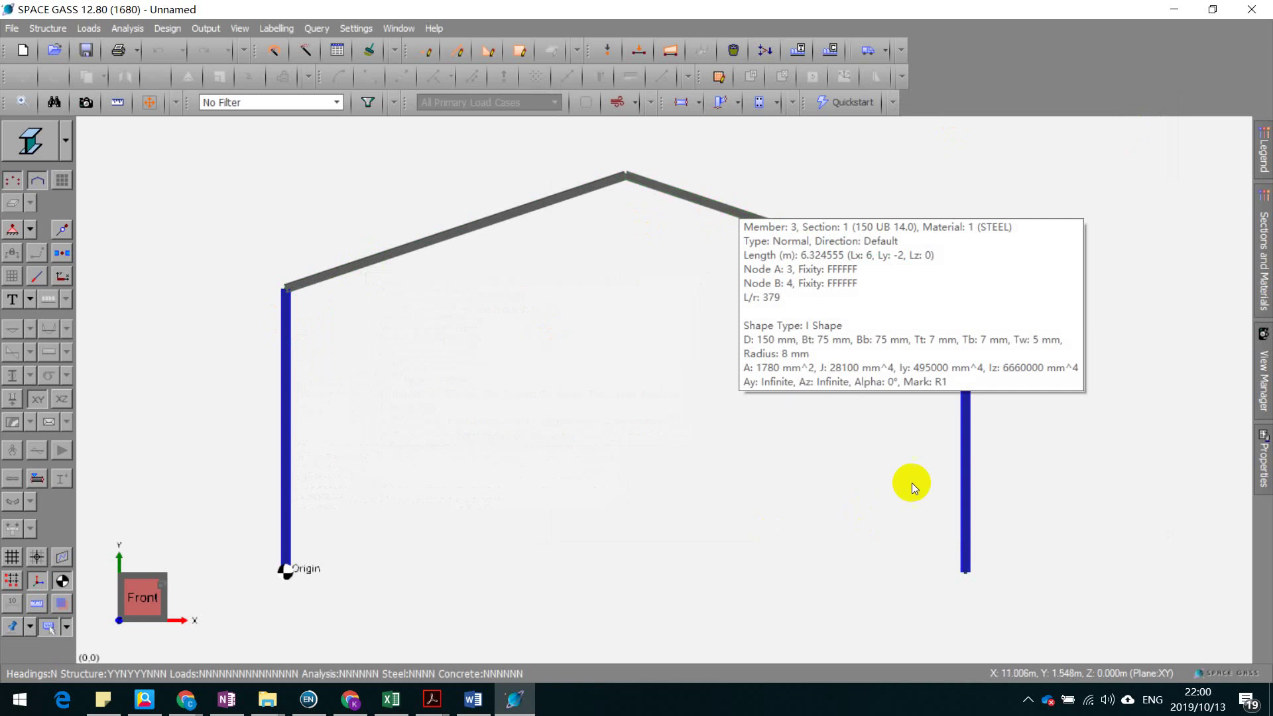
{"action": "mouse_move", "coordinate": [967, 438]}
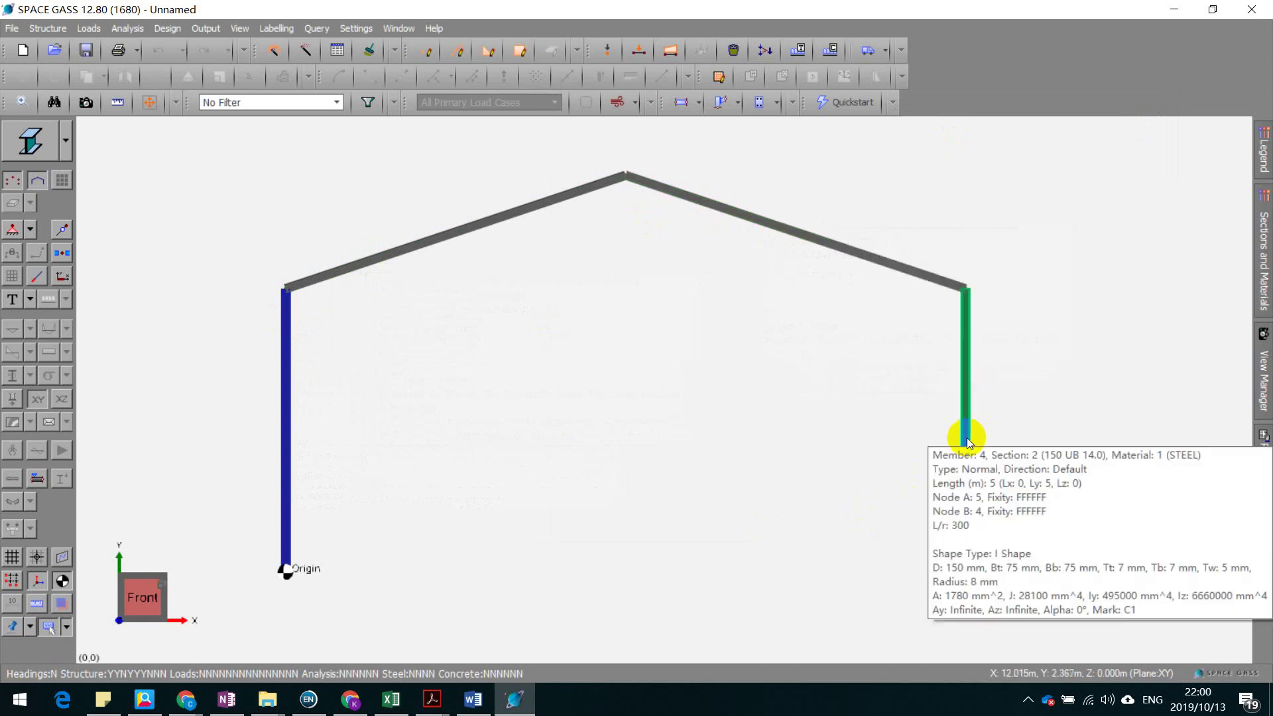
Step: Add a Member Distributed Forces row: case 1, member 1, 10 kN/m X force
{"action": "left_click", "coordinate": [338, 48]}
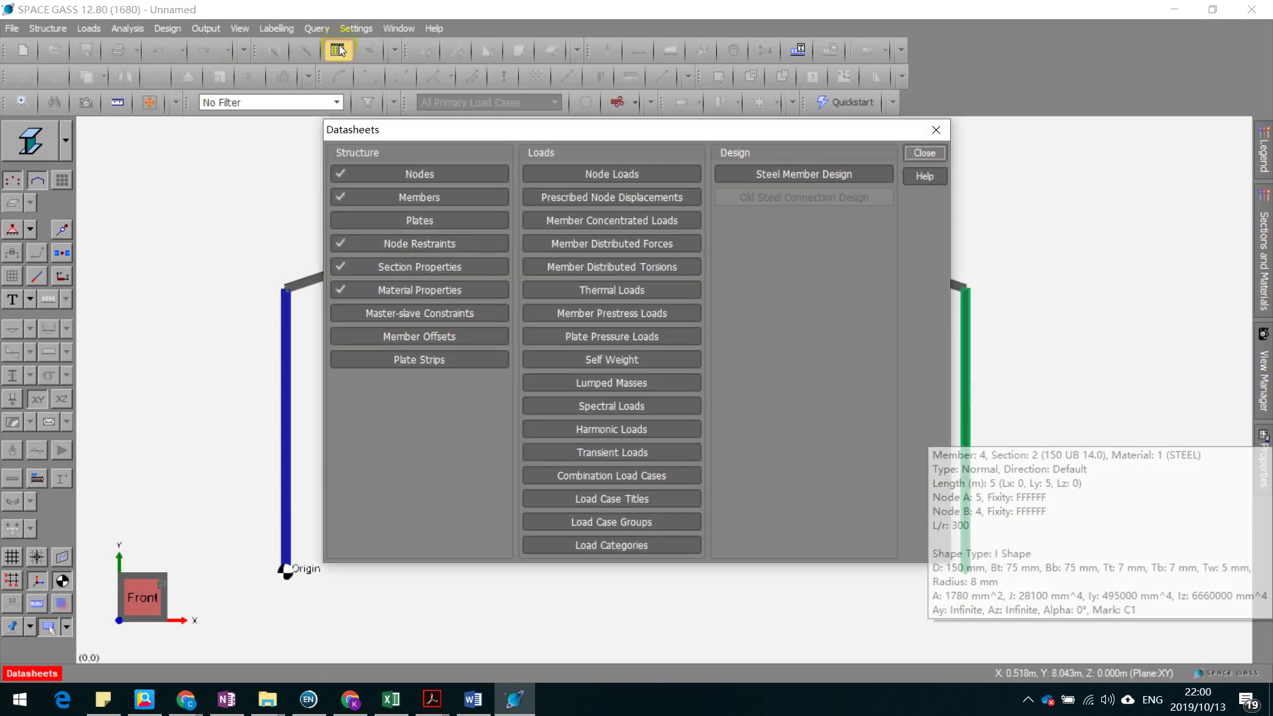
{"action": "left_click_drag", "start_coordinate": [520, 129], "coordinate": [494, 118]}
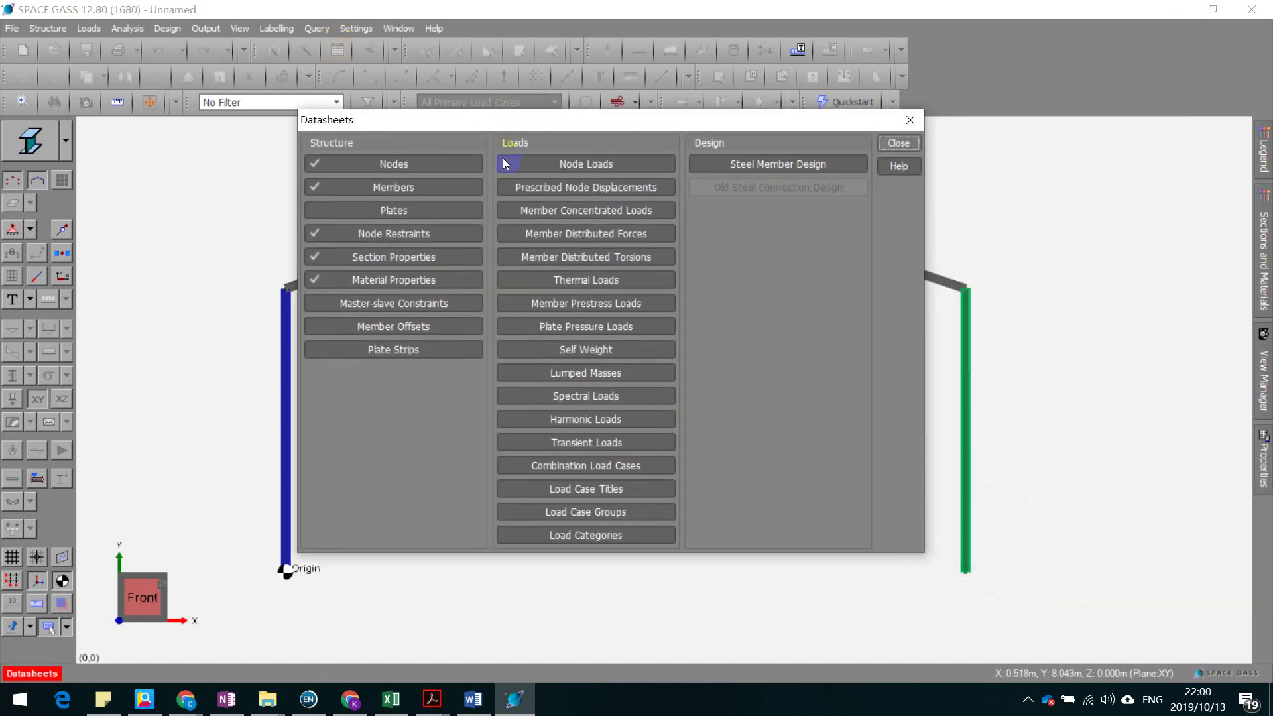
{"action": "left_click", "coordinate": [607, 232]}
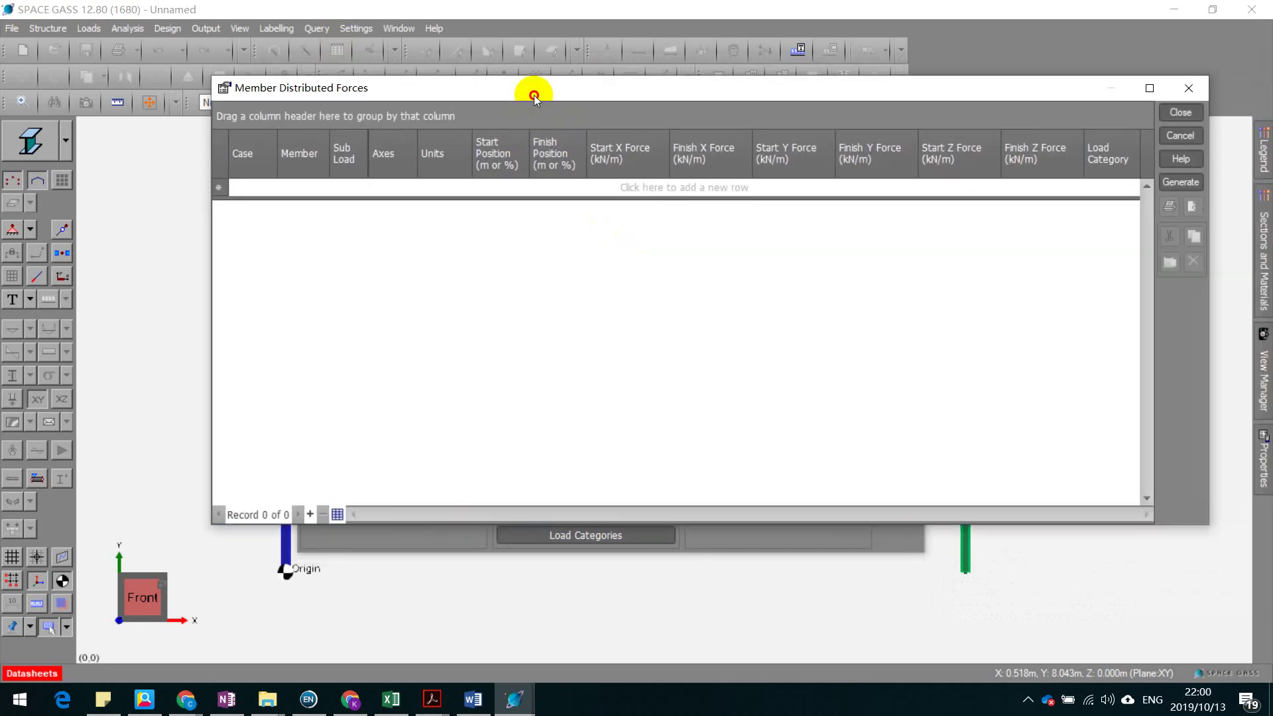
{"action": "left_click", "coordinate": [185, 221]}
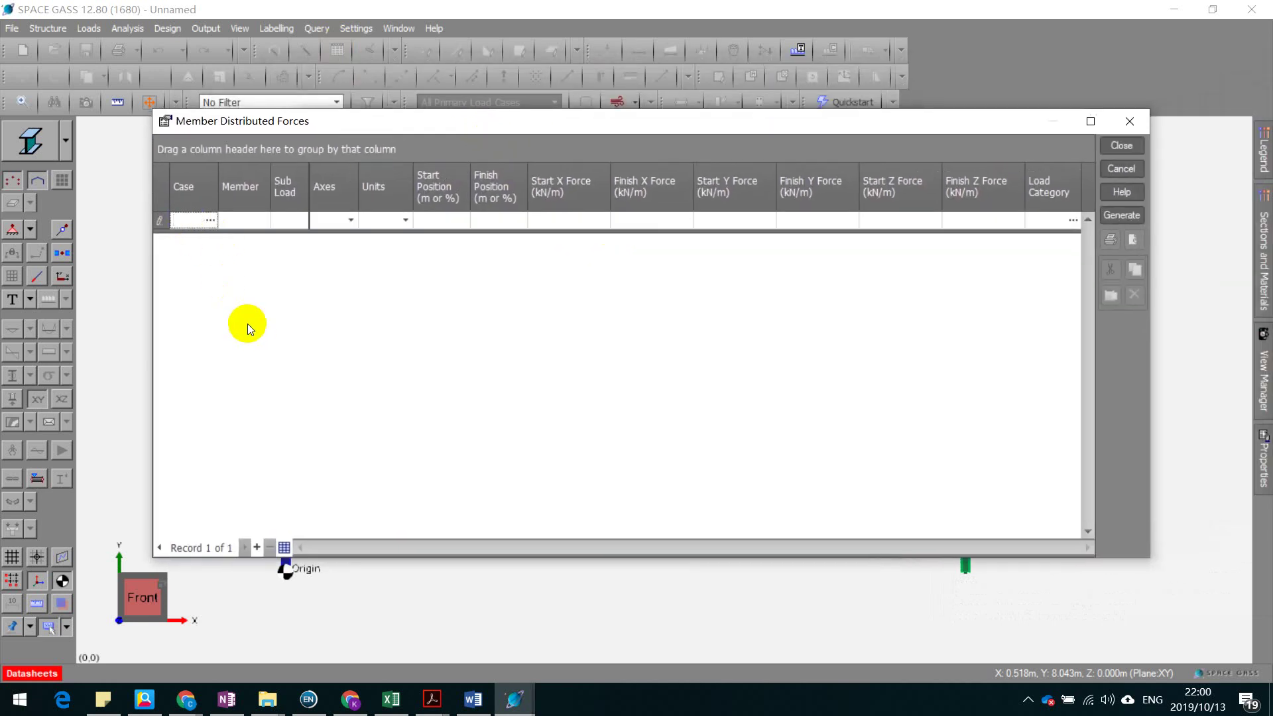
{"action": "type", "text": "1"}
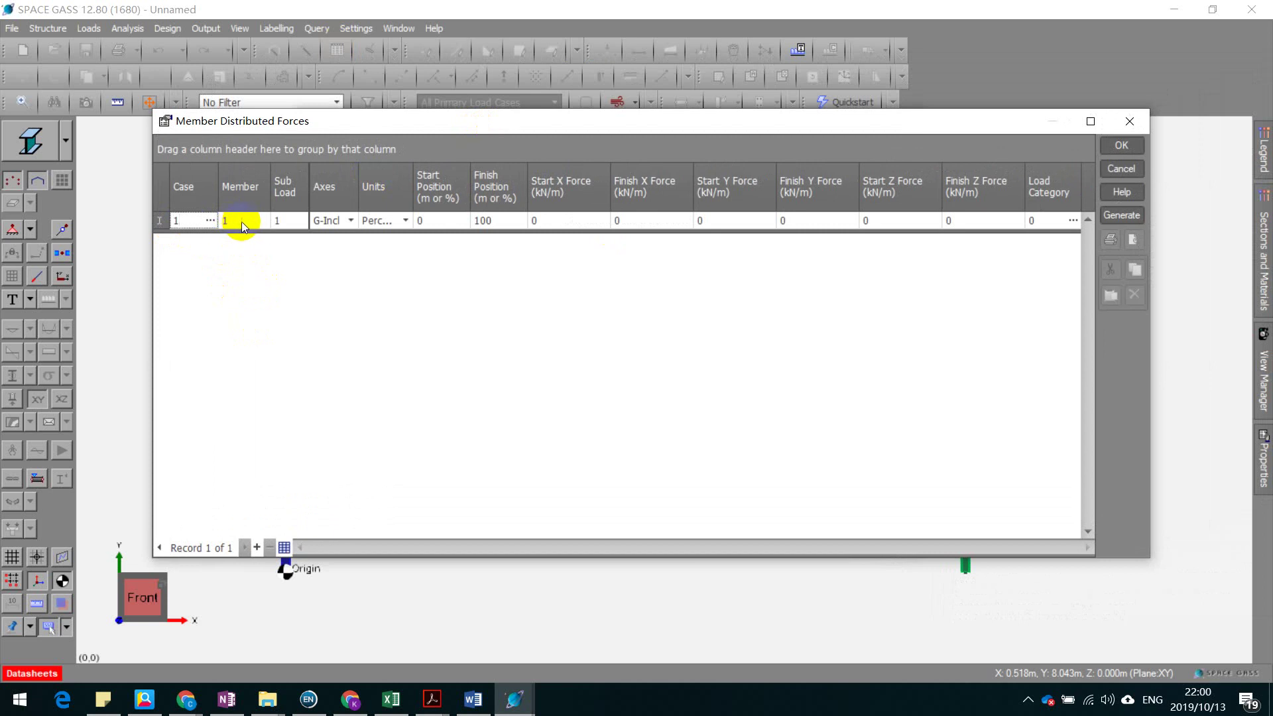
{"action": "left_click_drag", "start_coordinate": [360, 121], "coordinate": [400, 62]}
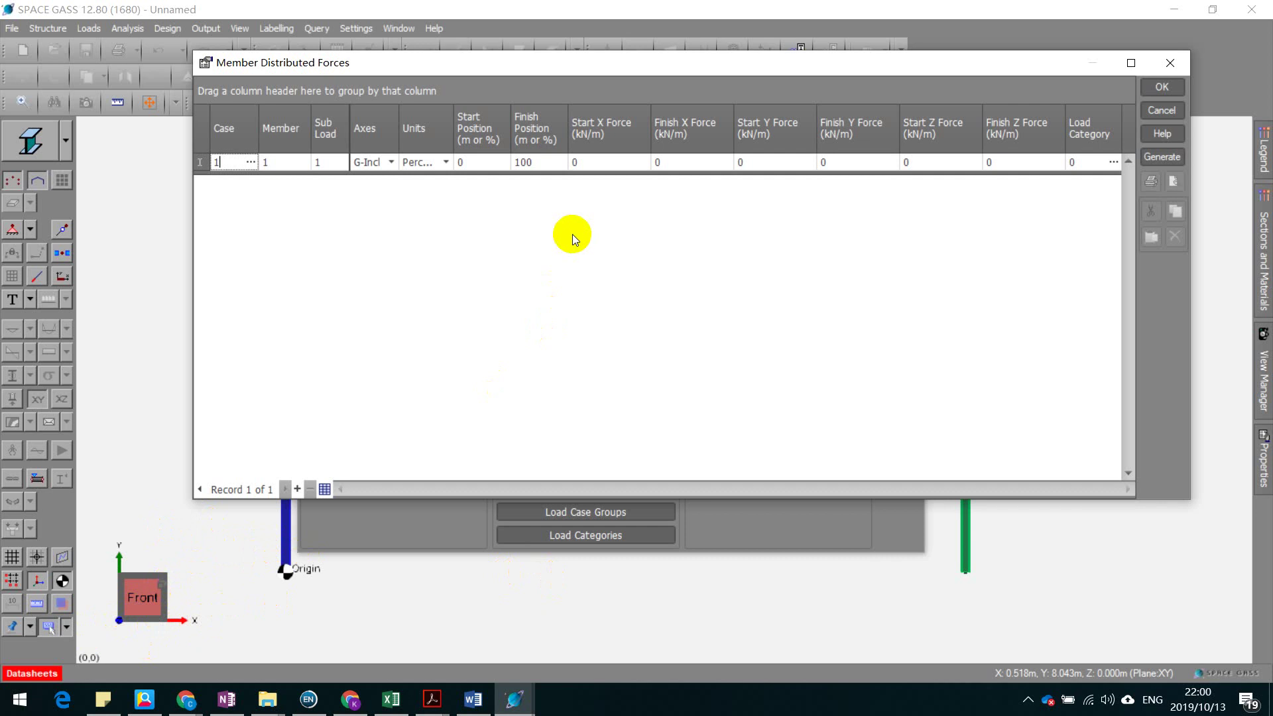
{"action": "left_click", "coordinate": [607, 161]}
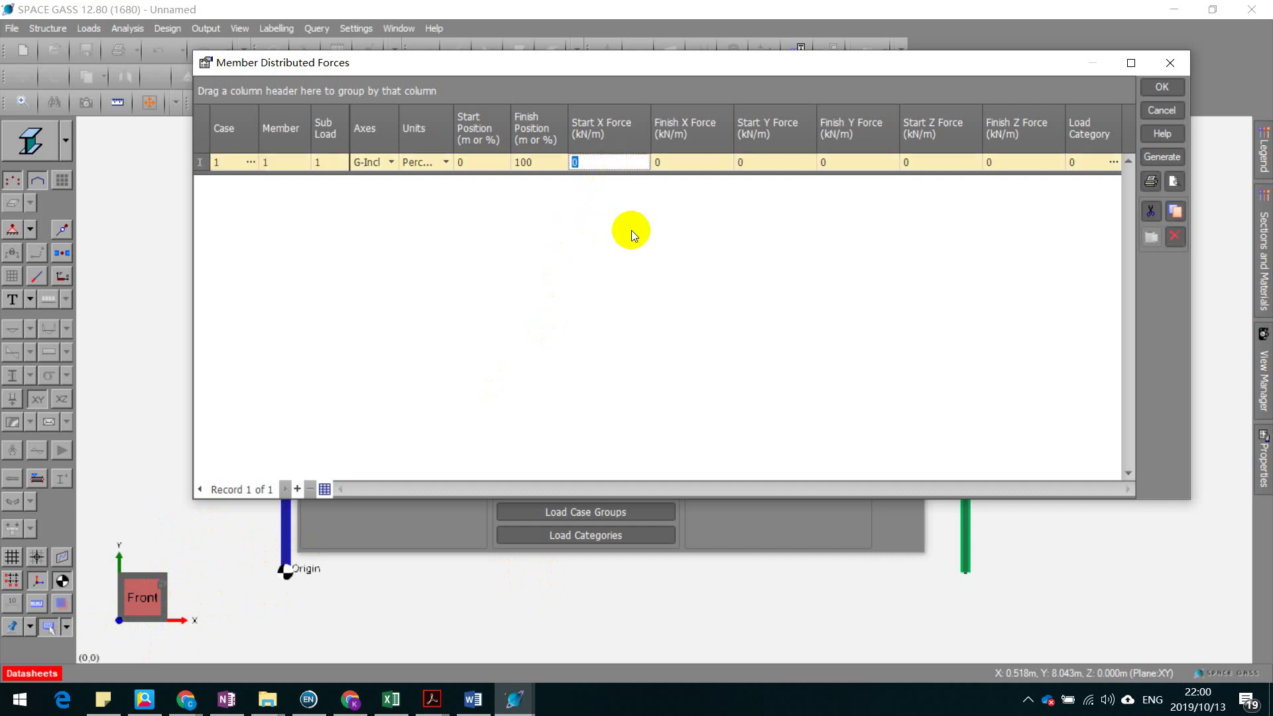
{"action": "type", "text": "10"}
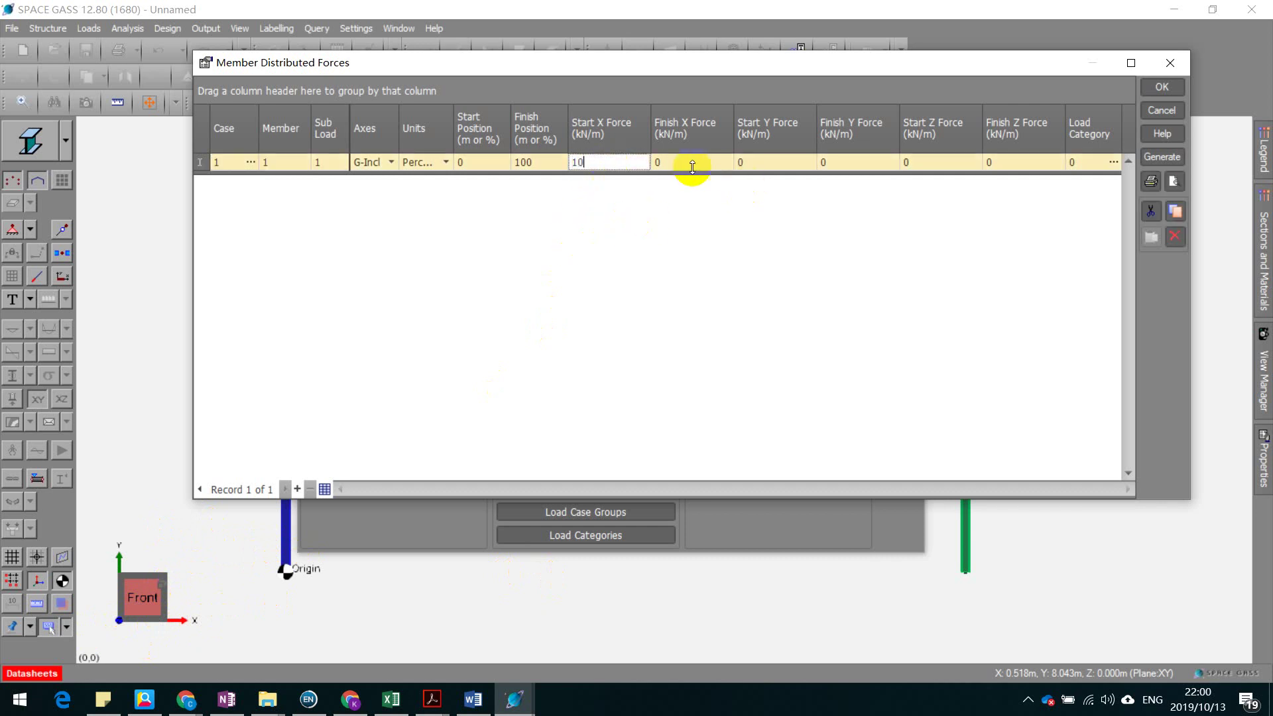
{"action": "key", "text": "Return"}
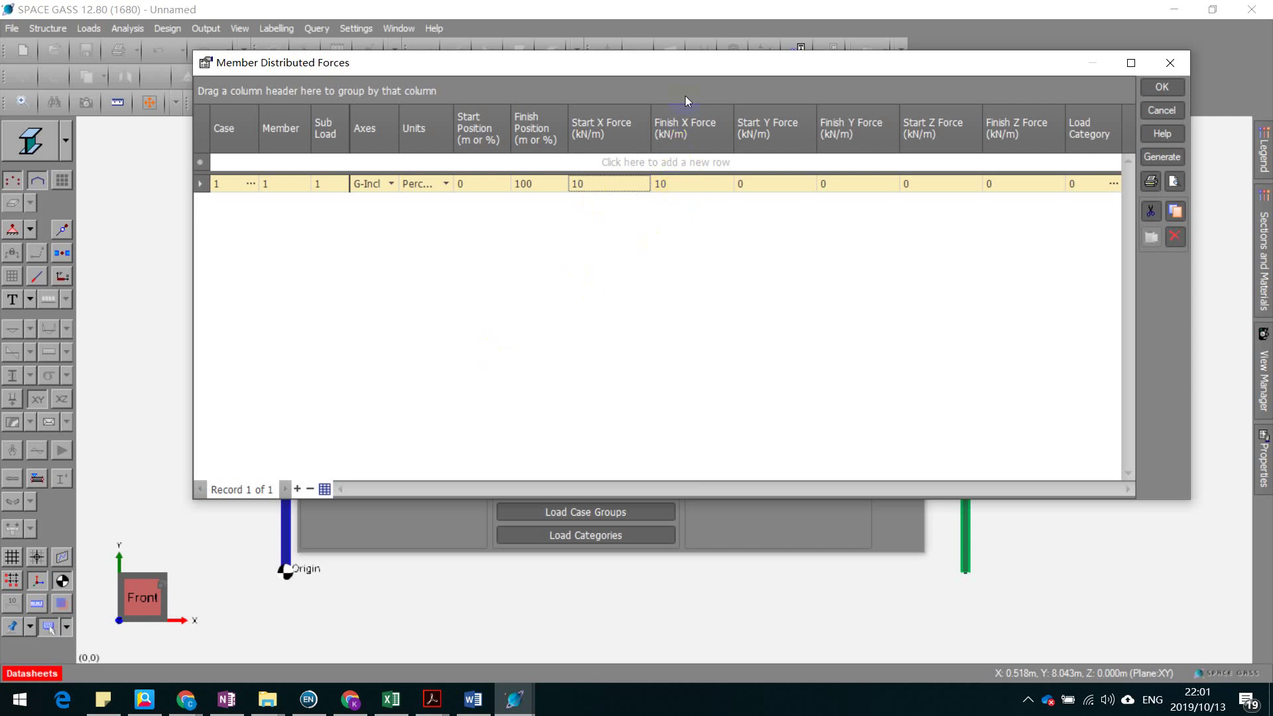
{"action": "left_click_drag", "start_coordinate": [683, 70], "coordinate": [701, 49]}
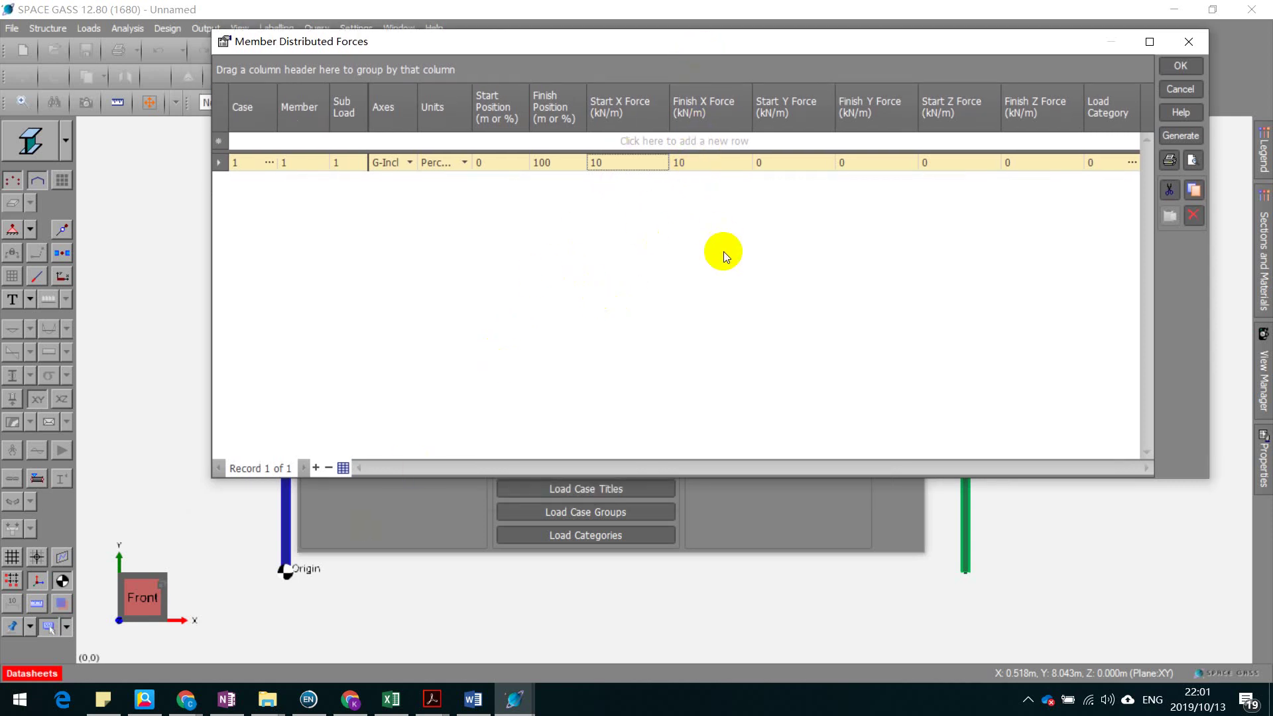
Step: Add a member 2 load of -20 kN/m in Y from 0 to 30%
{"action": "left_click", "coordinate": [252, 141]}
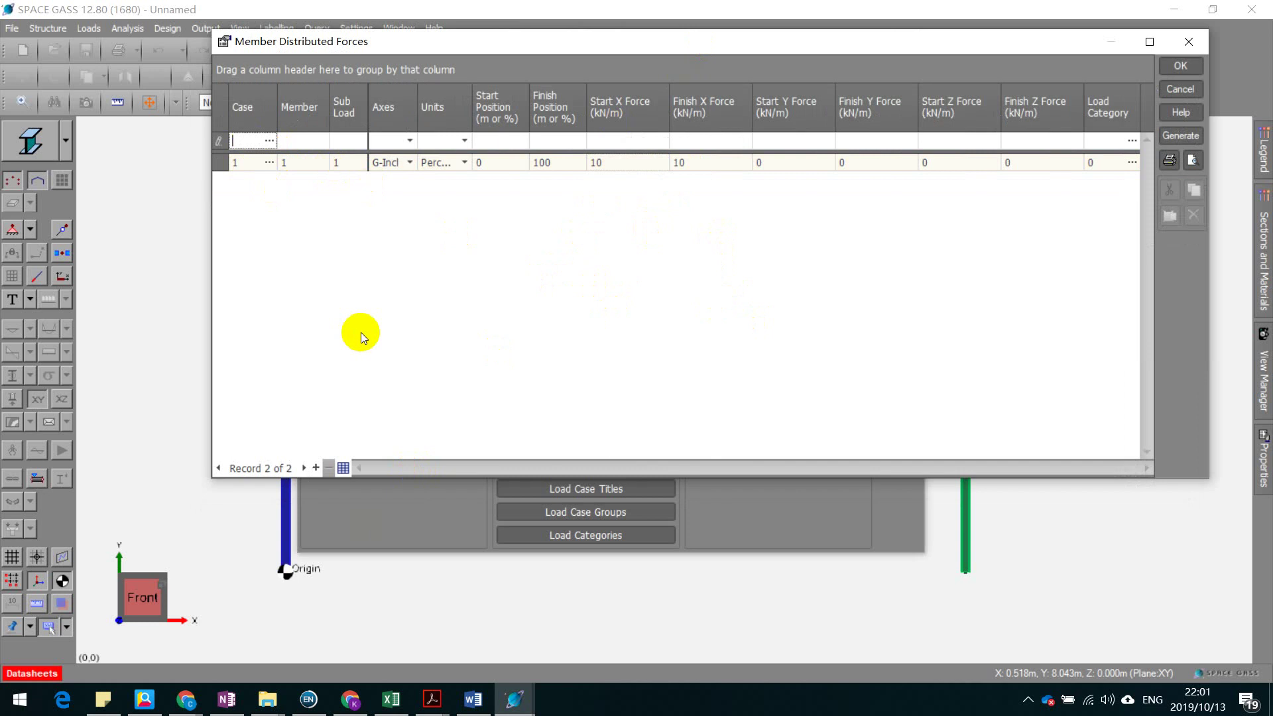
{"action": "left_click", "coordinate": [304, 141]}
{"action": "type", "text": "2"}
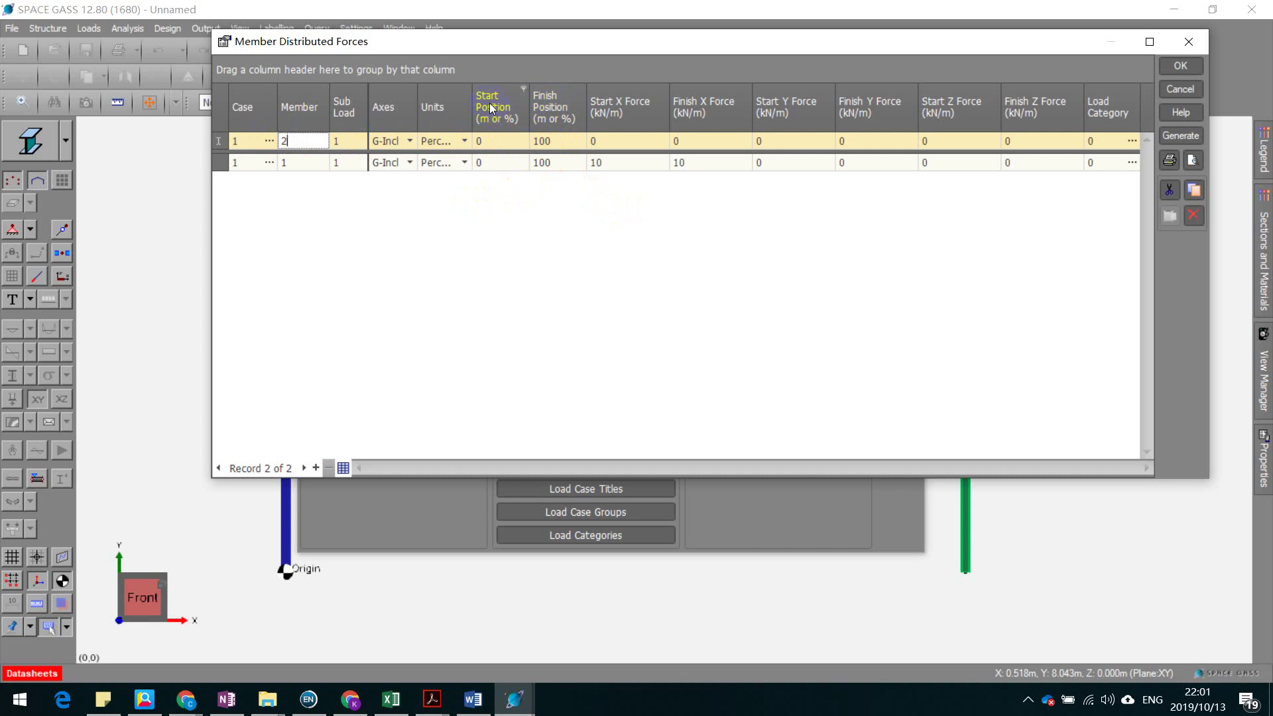
{"action": "left_click", "coordinate": [465, 141]}
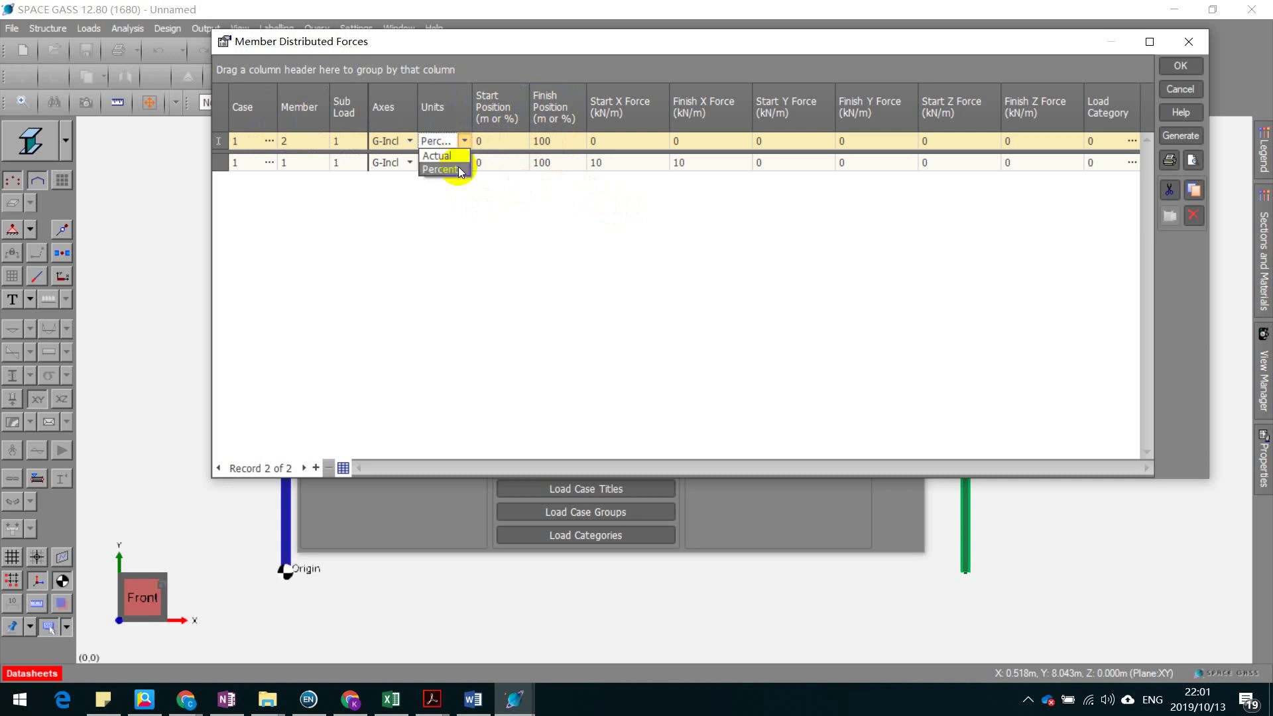
{"action": "left_click", "coordinate": [459, 168]}
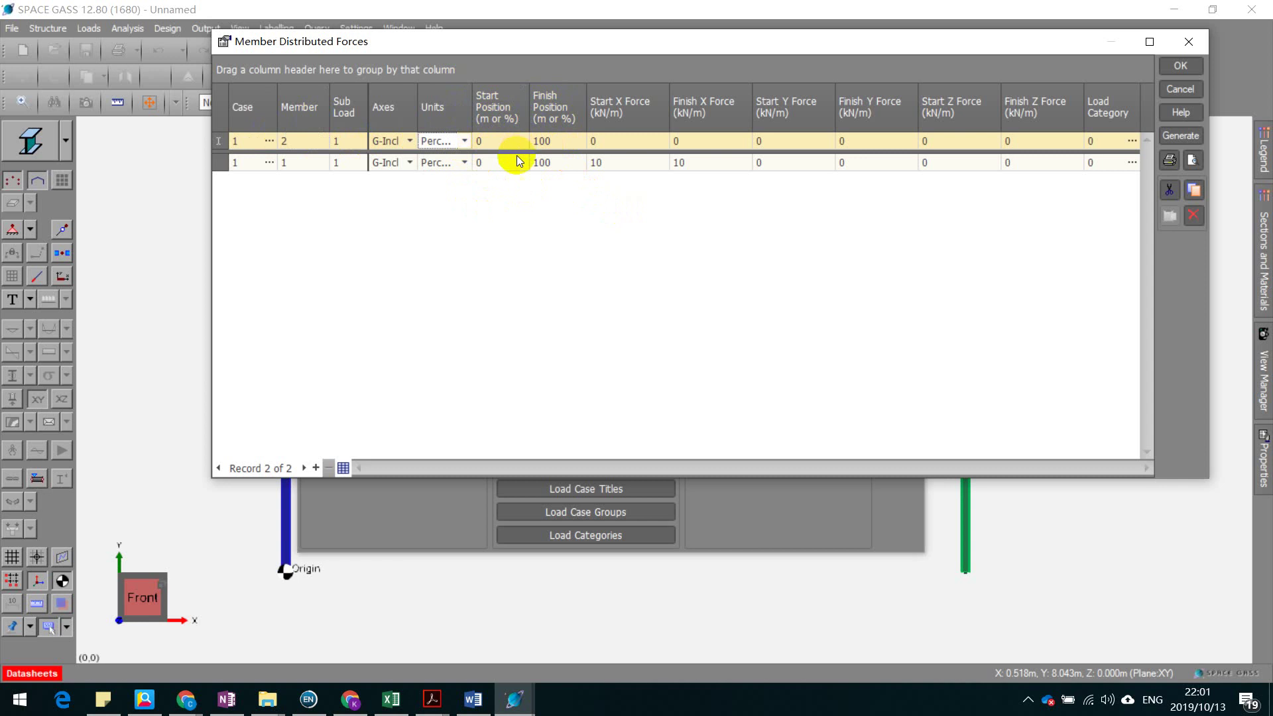
{"action": "left_click", "coordinate": [544, 126]}
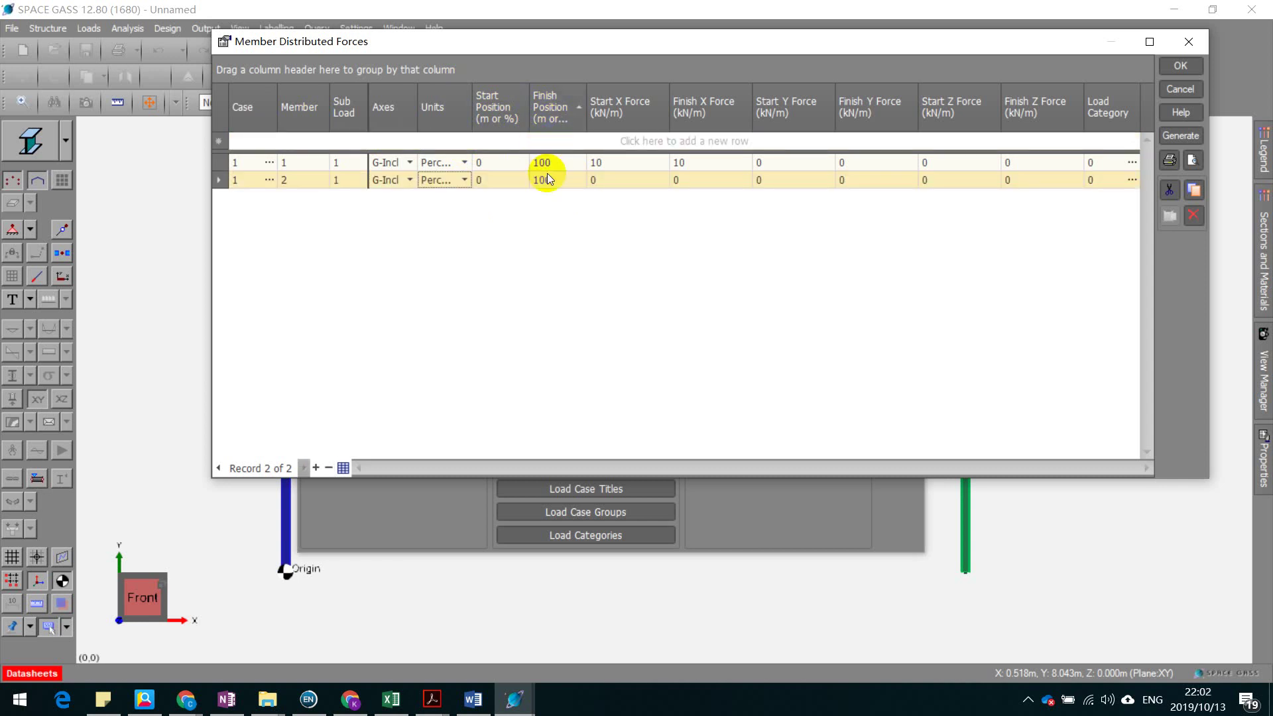
{"action": "left_click", "coordinate": [547, 176]}
{"action": "type", "text": "20"}
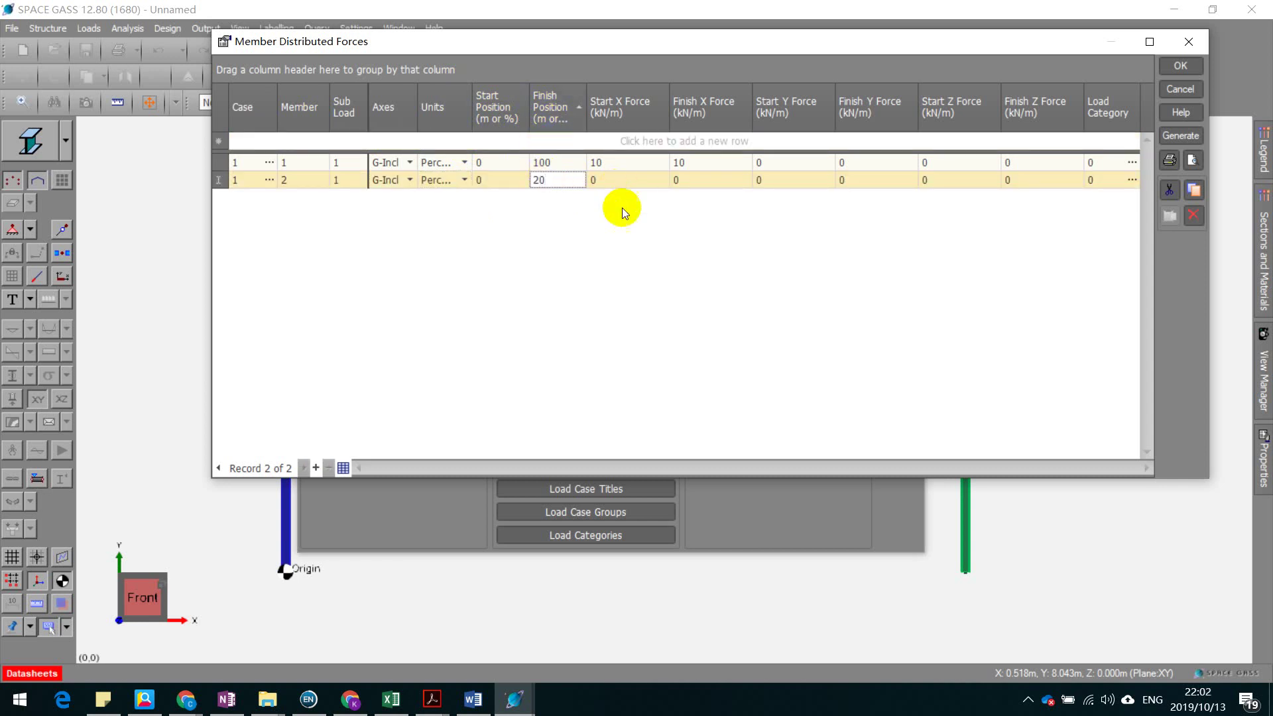
{"action": "key", "text": "BackSpace"}
{"action": "key", "text": "BackSpace"}
{"action": "type", "text": "30"}
{"action": "left_click", "coordinate": [790, 182]}
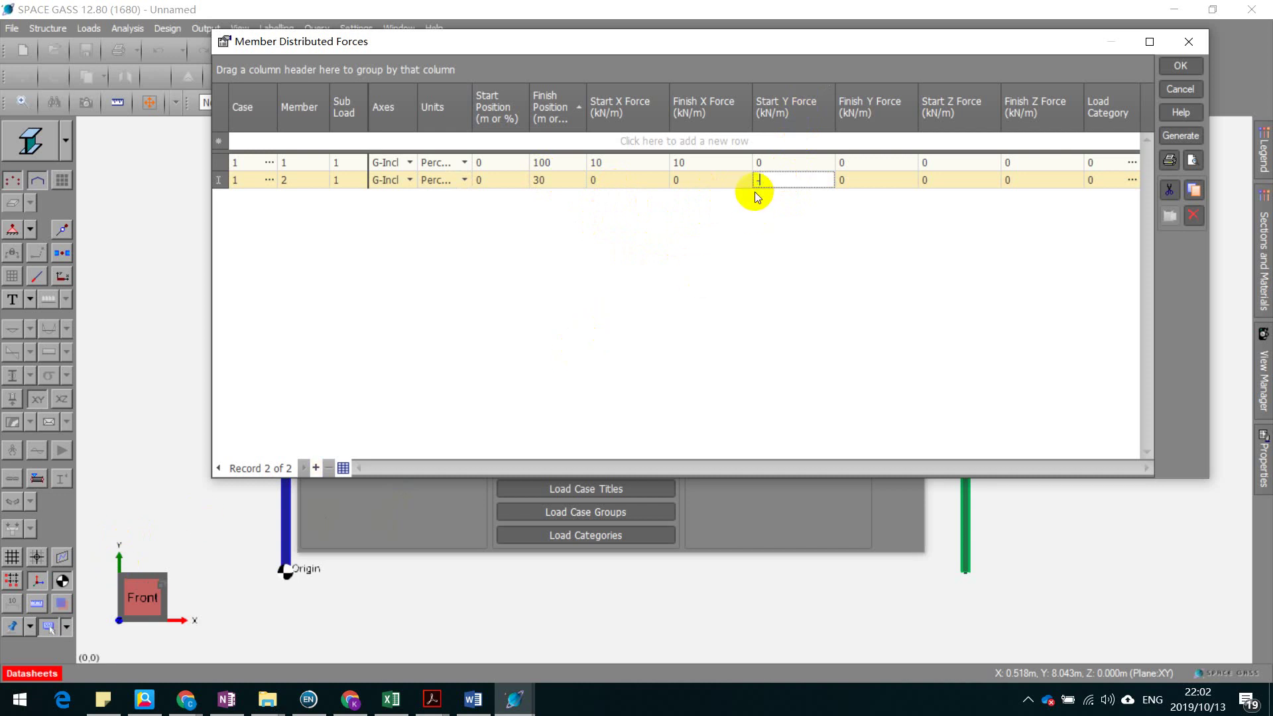
{"action": "type", "text": "-20"}
{"action": "key", "text": "Return"}
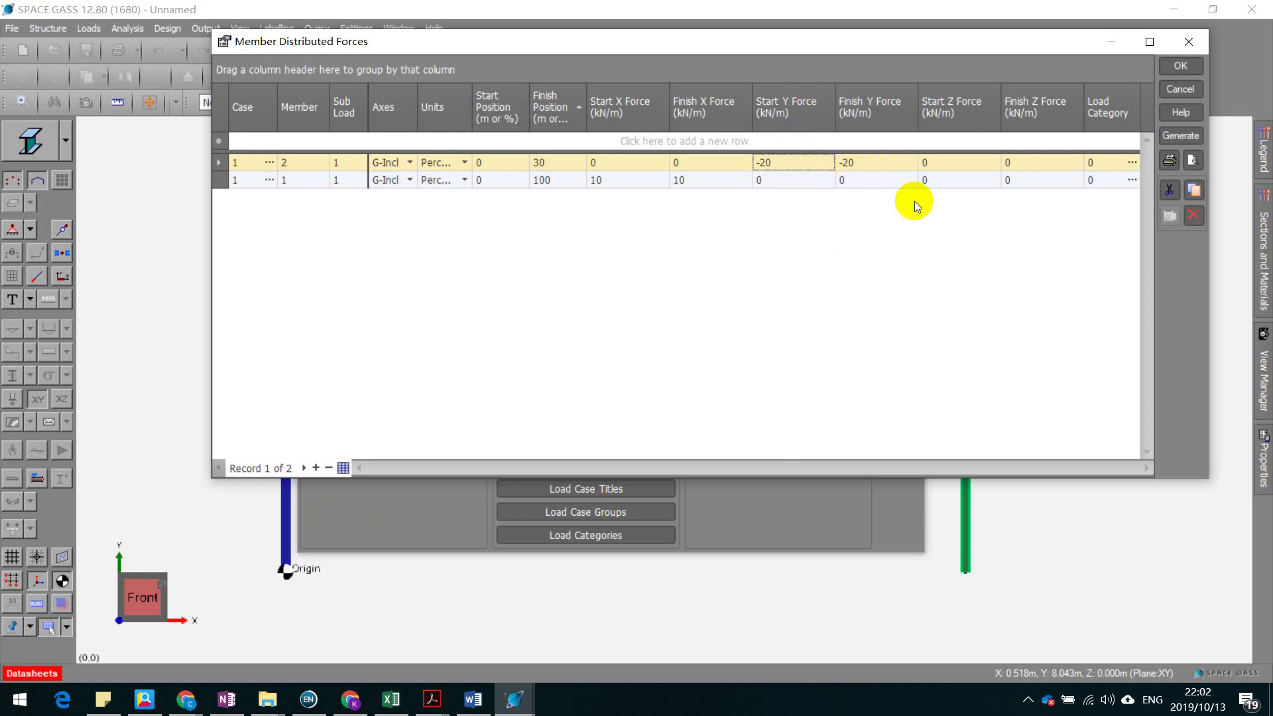
Step: Add a member 2 row as sub load 2 spanning 30% to 50%
{"action": "left_click", "coordinate": [253, 142]}
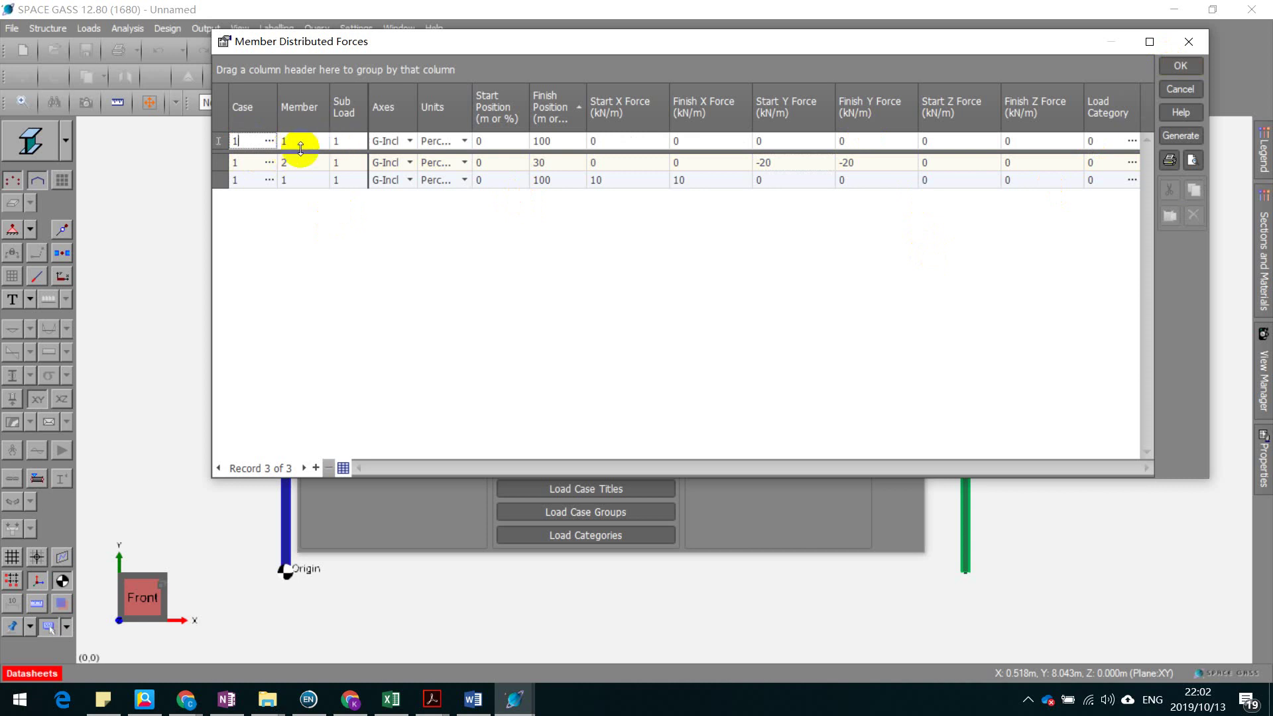
{"action": "key", "text": "Tab"}
{"action": "type", "text": "2"}
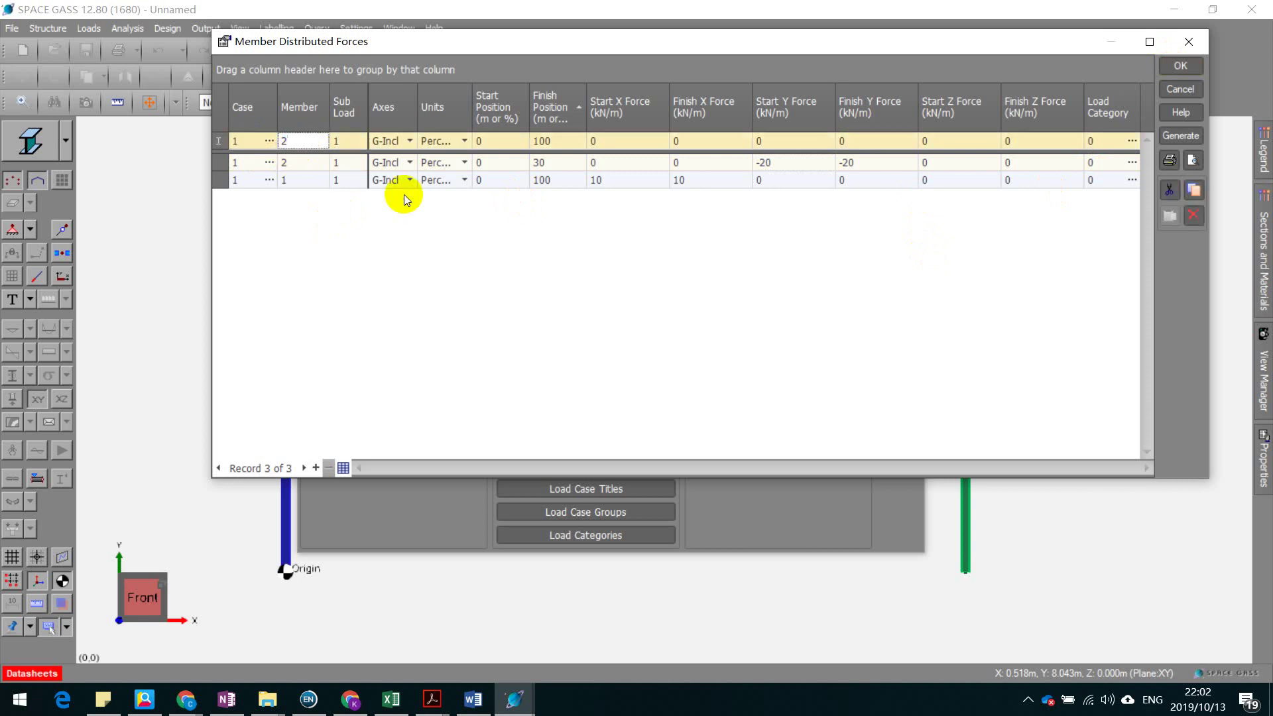
{"action": "left_click", "coordinate": [350, 140]}
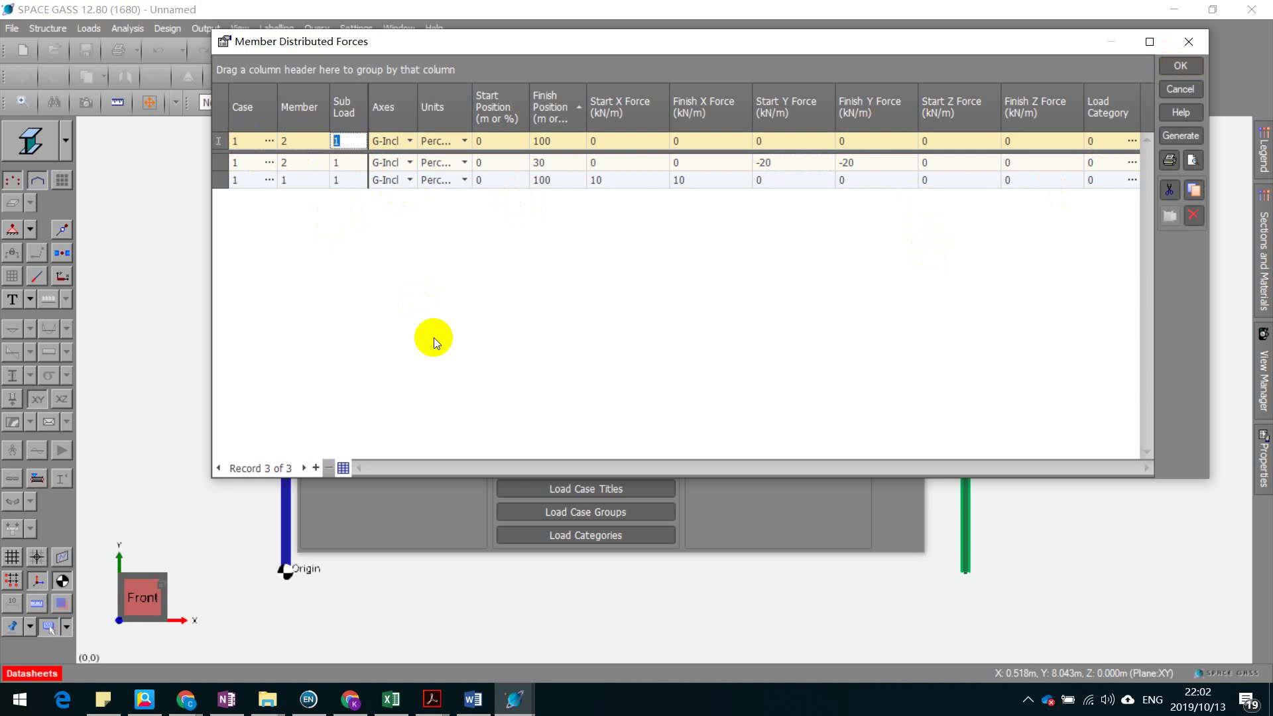
{"action": "type", "text": "2"}
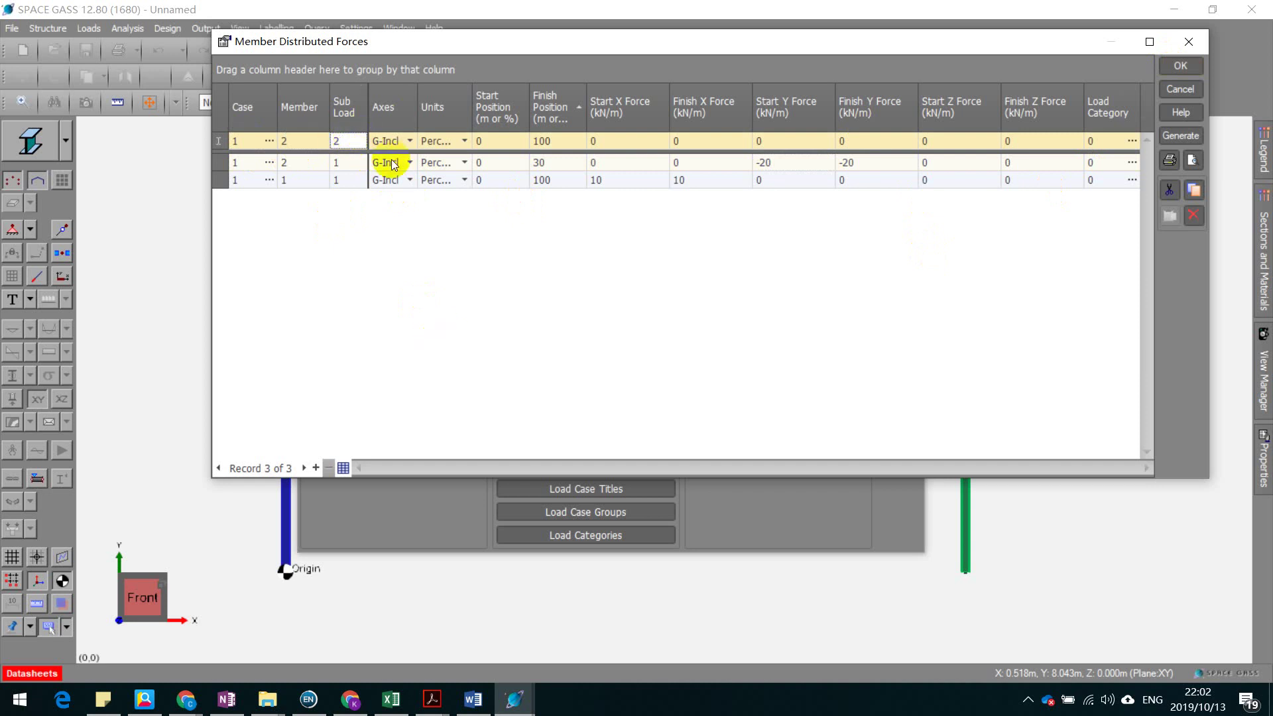
{"action": "left_click", "coordinate": [508, 139]}
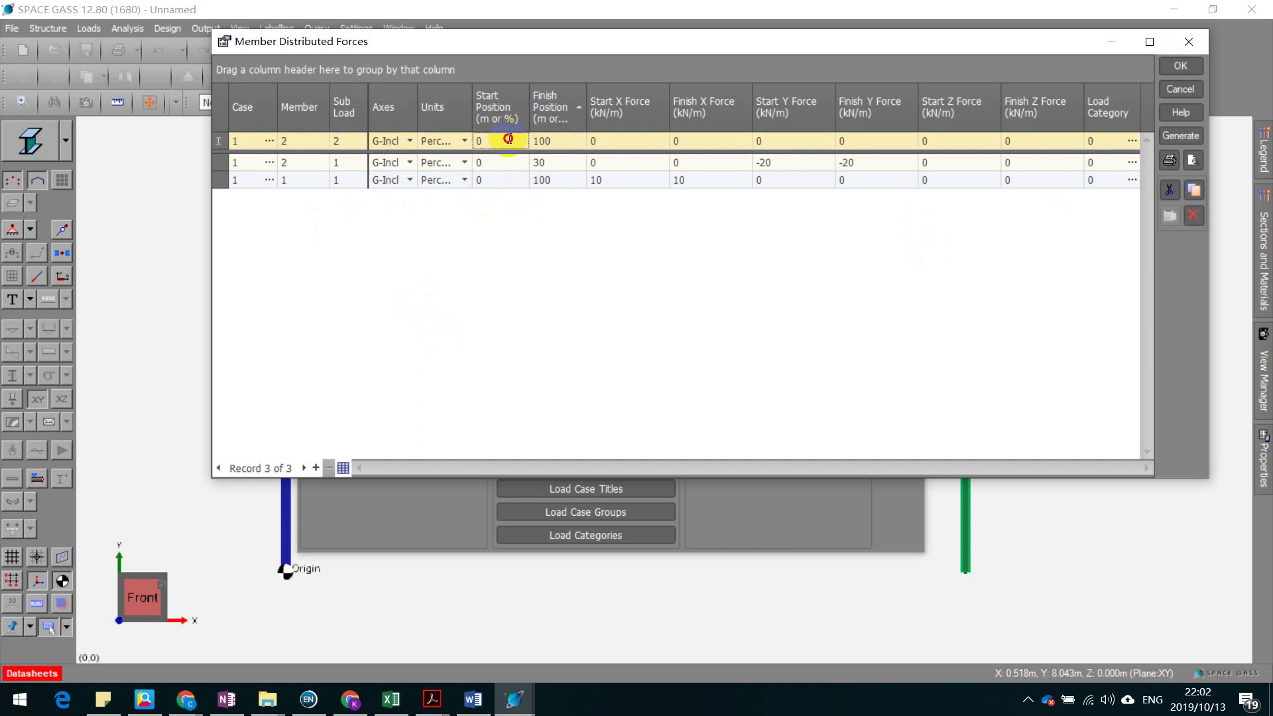
{"action": "type", "text": "20"}
{"action": "key", "text": "BackSpace"}
{"action": "key", "text": "BackSpace"}
{"action": "type", "text": "30"}
{"action": "key", "text": "Tab"}
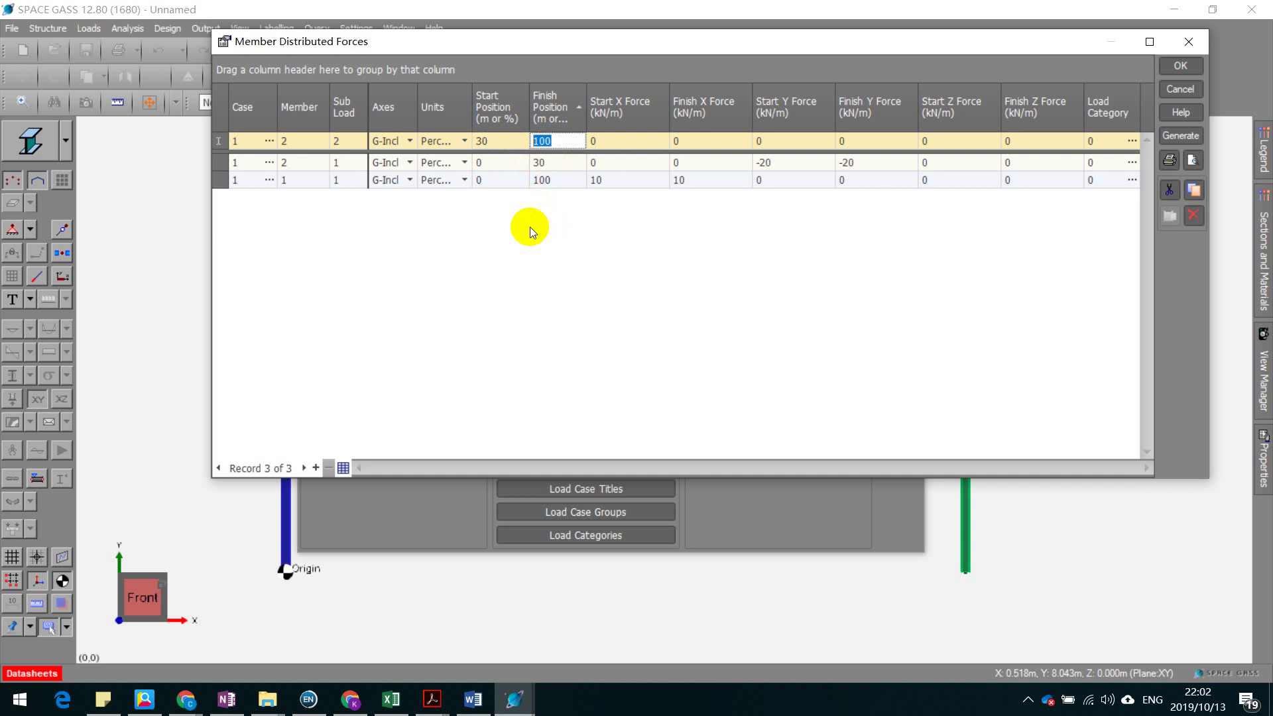
{"action": "type", "text": "50"}
Step: Give that sub load a starting Y force of -15 kN/m
{"action": "left_click", "coordinate": [769, 140]}
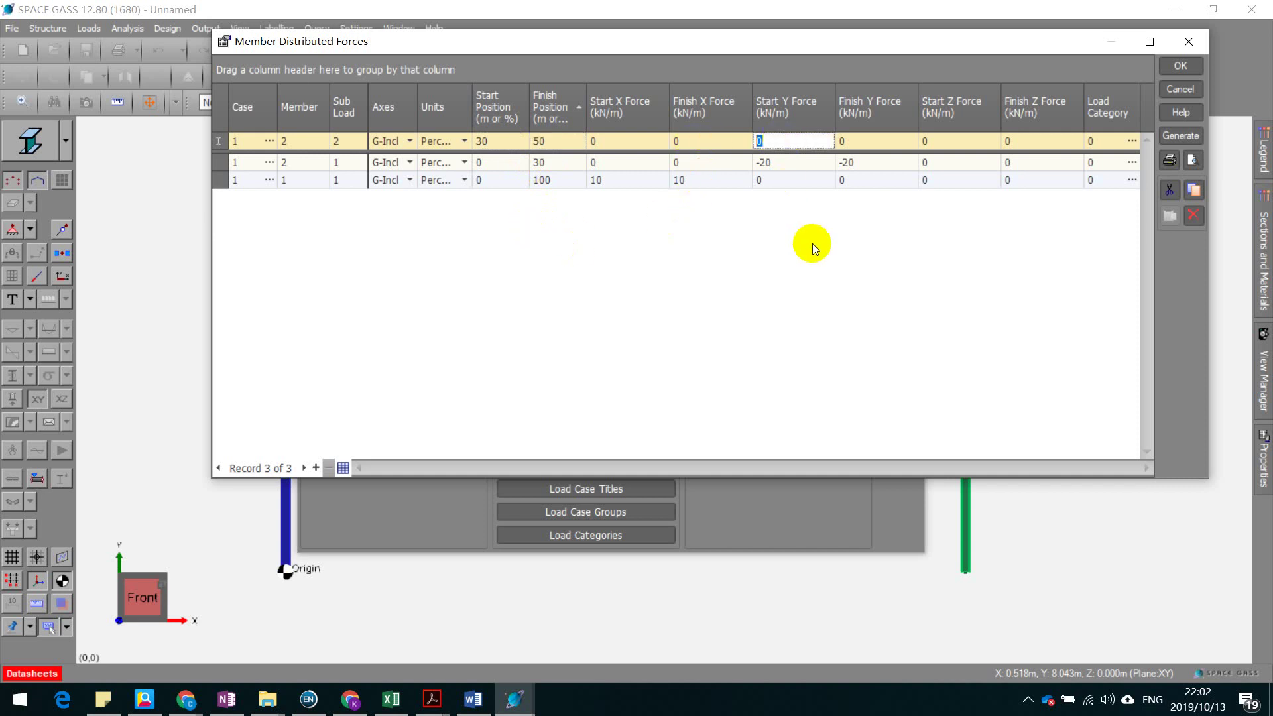
{"action": "type", "text": "-"}
{"action": "type", "text": "20"}
{"action": "key", "text": "BackSpace"}
{"action": "key", "text": "BackSpace"}
{"action": "type", "text": "15"}
{"action": "key", "text": "Return"}
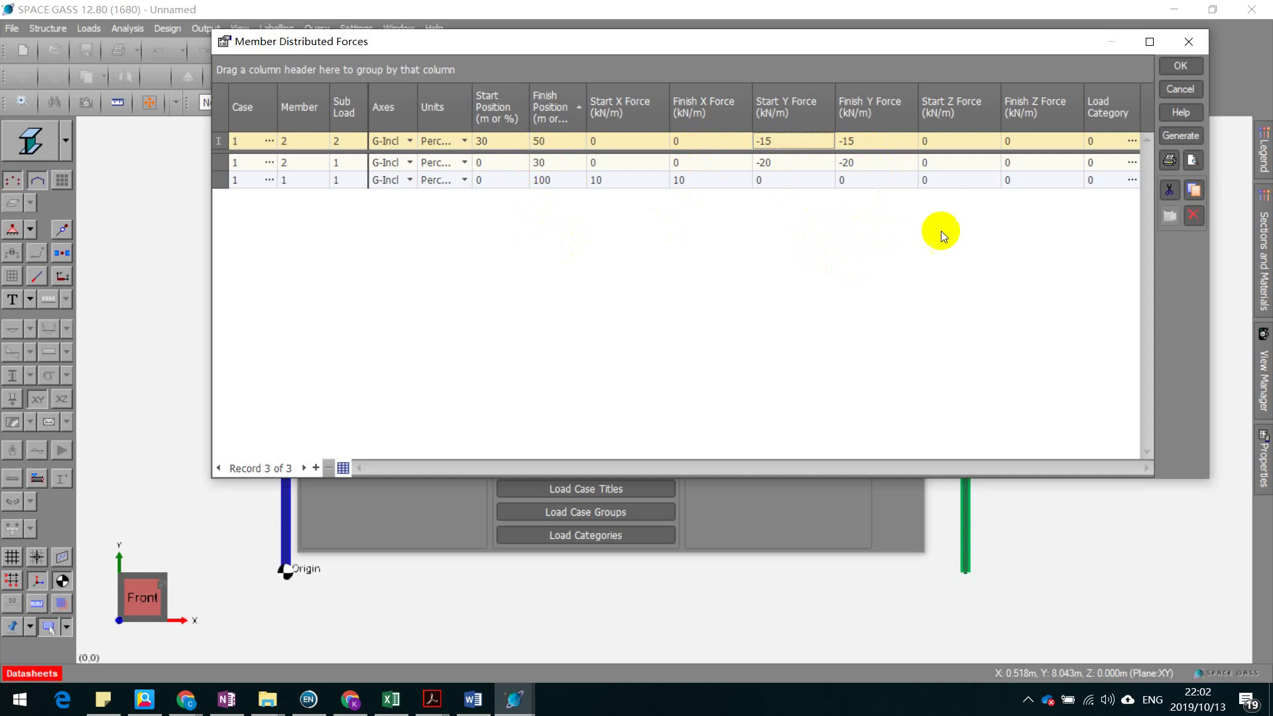
Step: Save the loads, accept the untitled load case prompt and display loads on the frame
{"action": "left_click", "coordinate": [1183, 66]}
{"action": "left_click", "coordinate": [899, 144]}
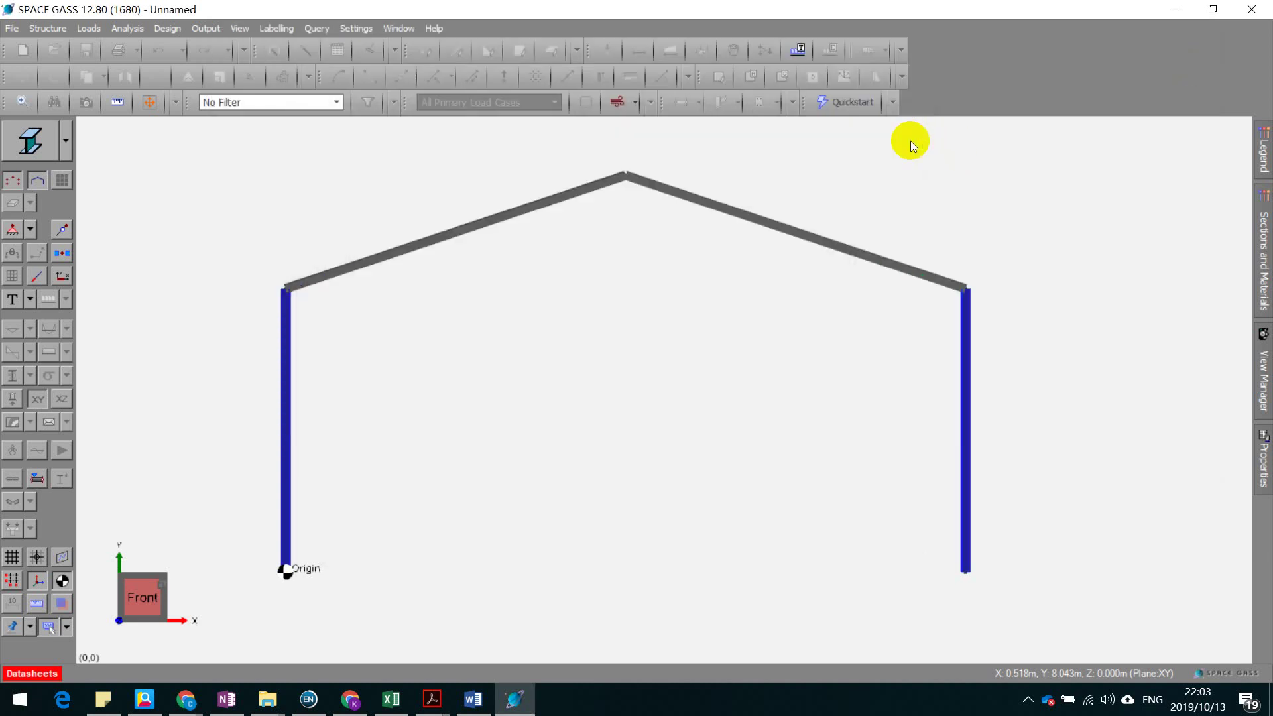
{"action": "left_click", "coordinate": [773, 287]}
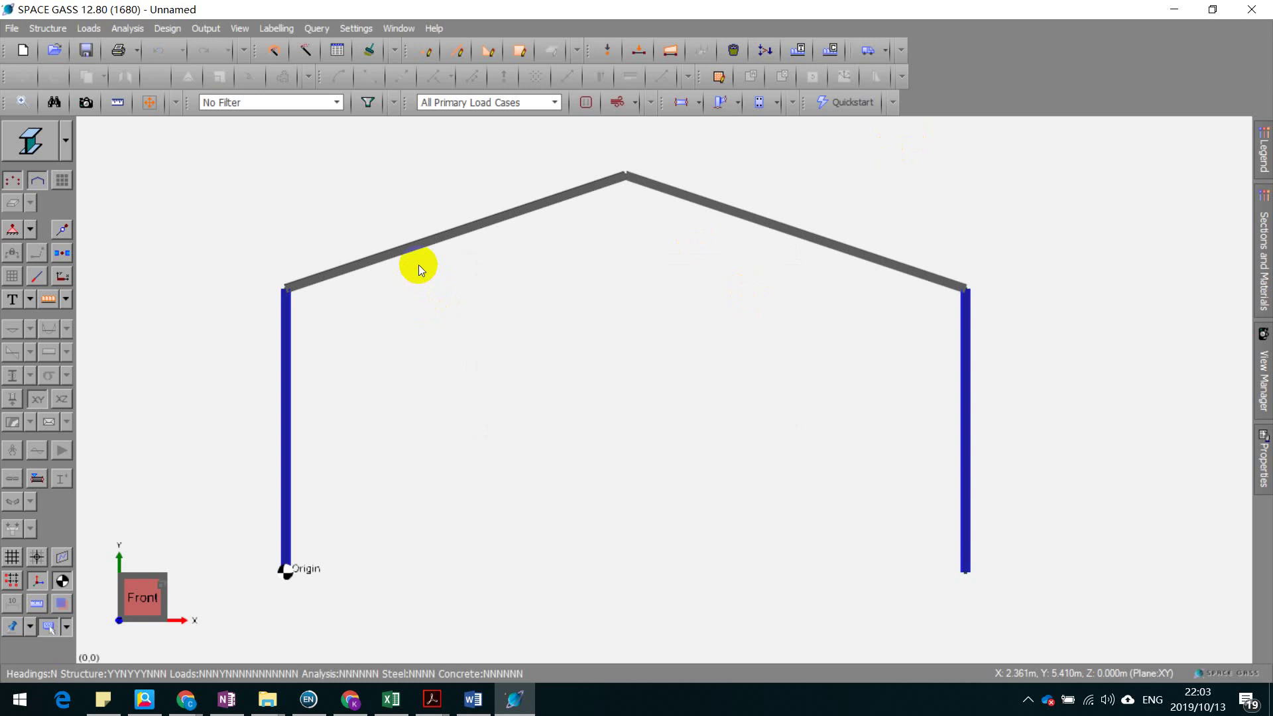
{"action": "left_click", "coordinate": [50, 299]}
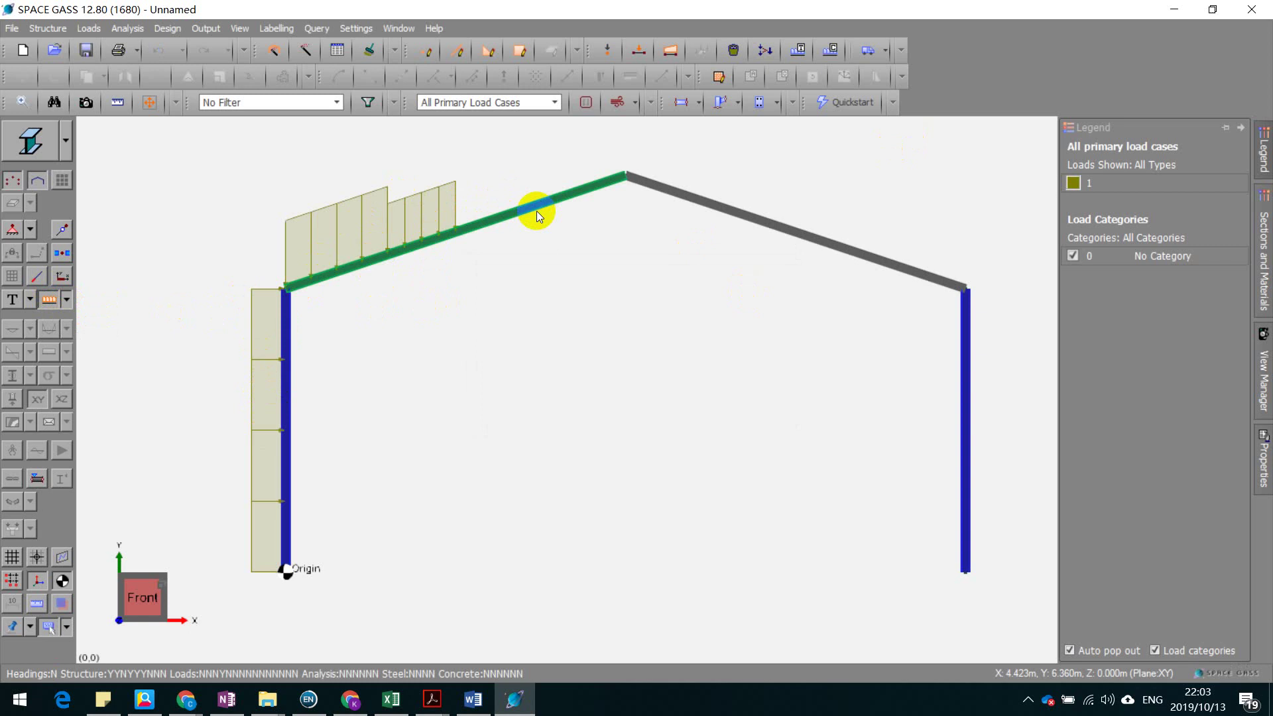
{"action": "scroll", "coordinate": [266, 269], "scroll_direction": "up", "scroll_amount": 1}
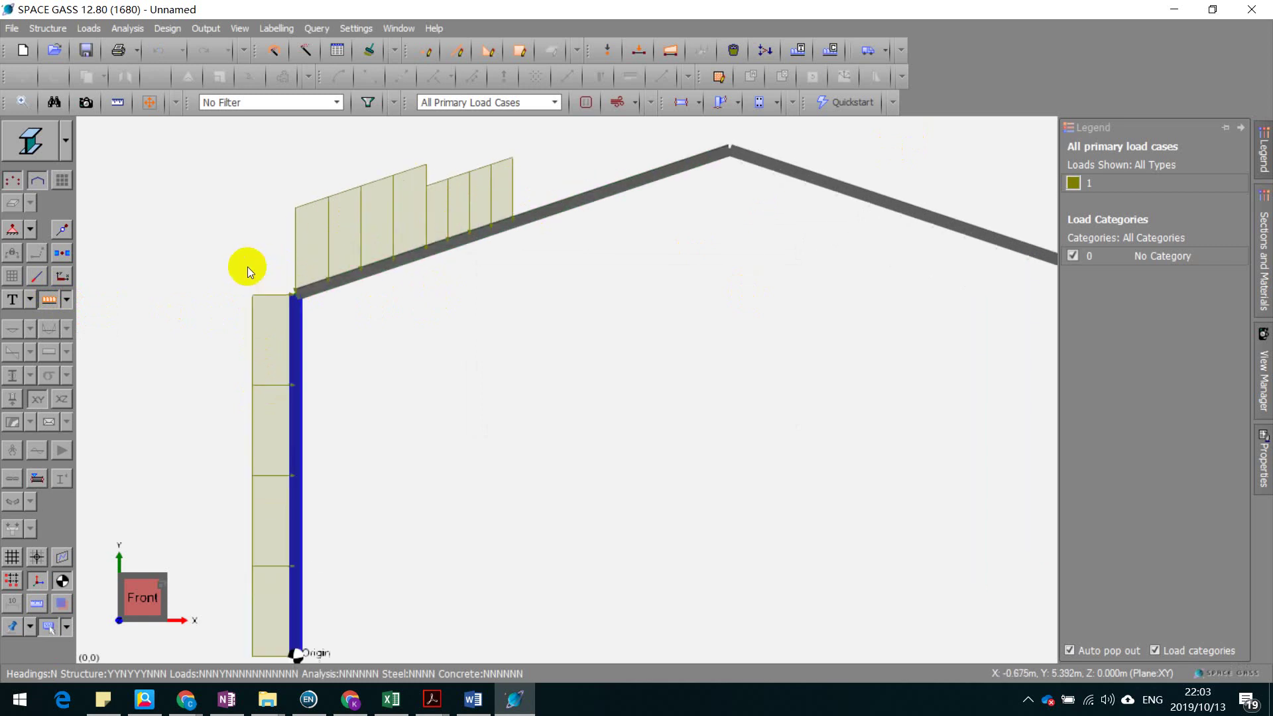
{"action": "scroll", "coordinate": [149, 255], "scroll_direction": "down", "scroll_amount": 1}
{"action": "scroll", "coordinate": [150, 255], "scroll_direction": "down", "scroll_amount": 1}
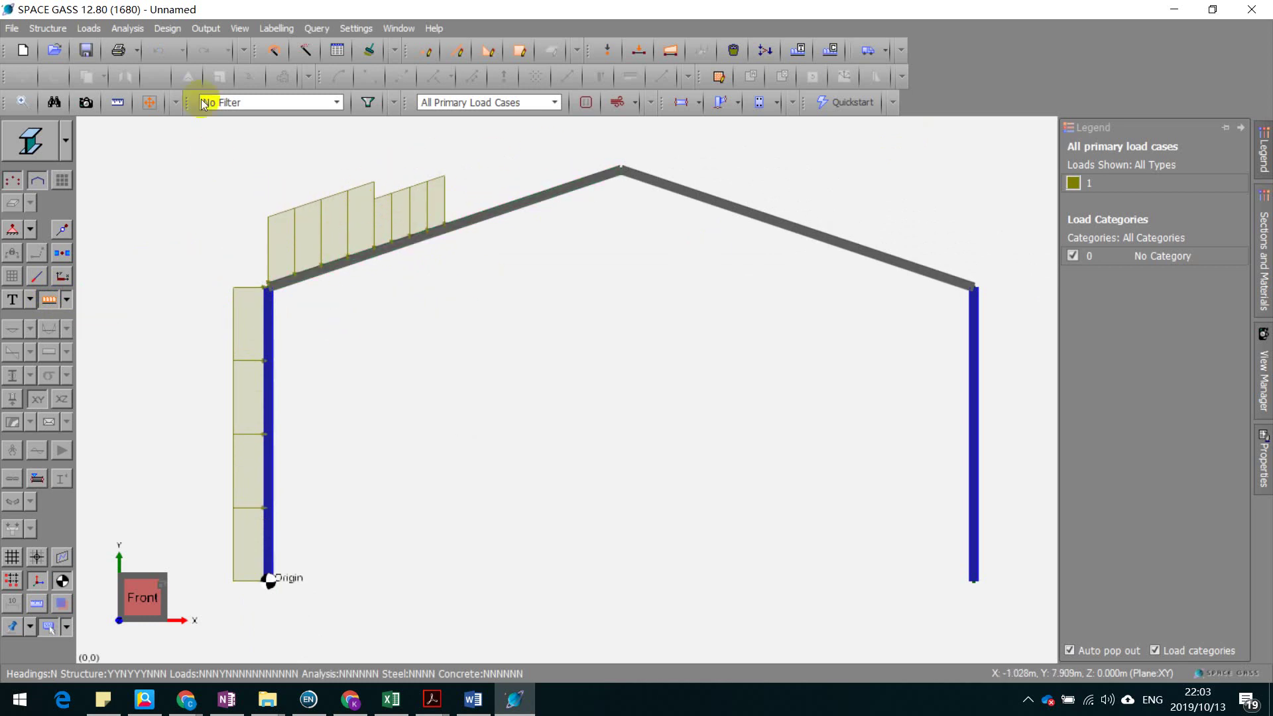
Step: Reopen Member Distributed Forces and set member 2's first load to Local axes
{"action": "left_click", "coordinate": [337, 49]}
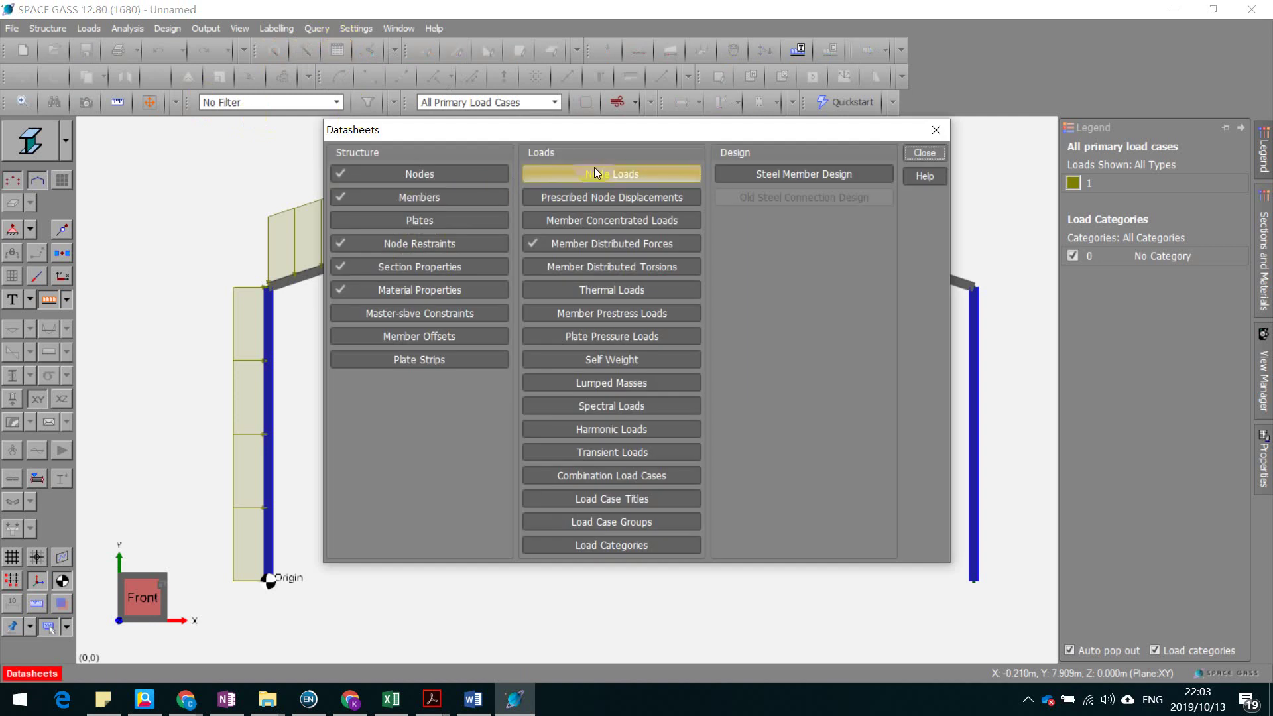
{"action": "left_click", "coordinate": [598, 245]}
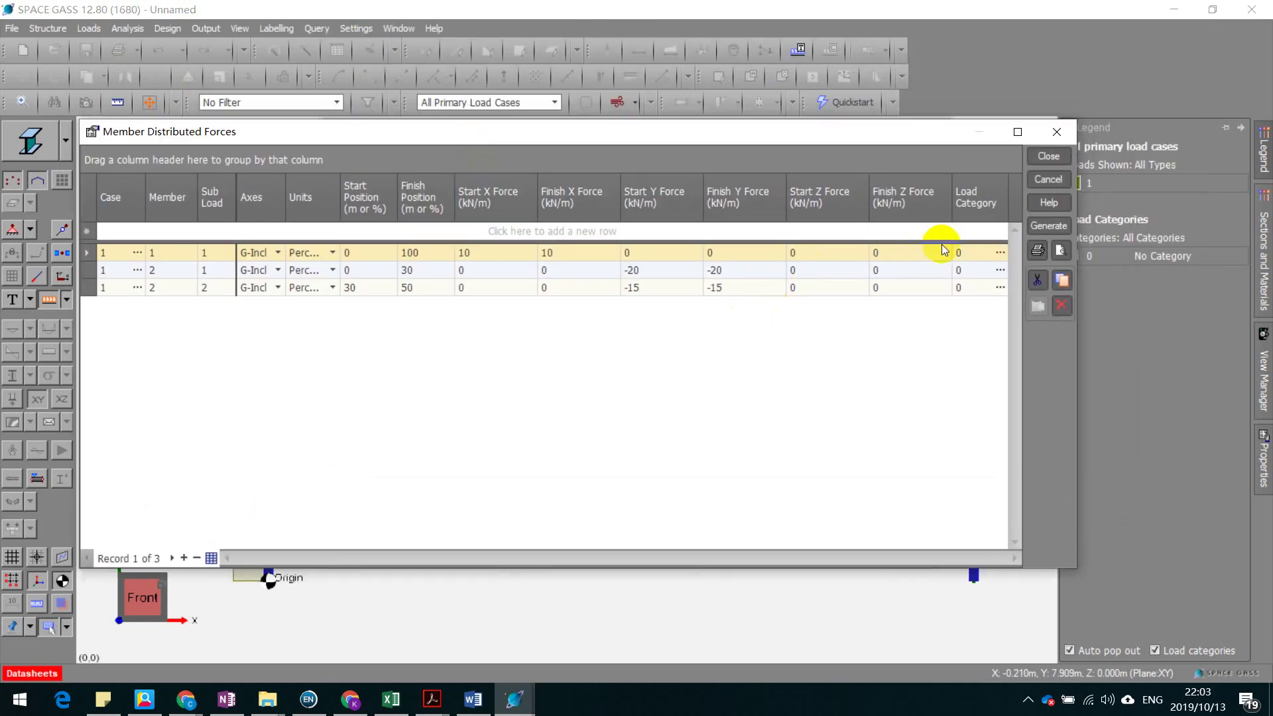
{"action": "left_click", "coordinate": [332, 253]}
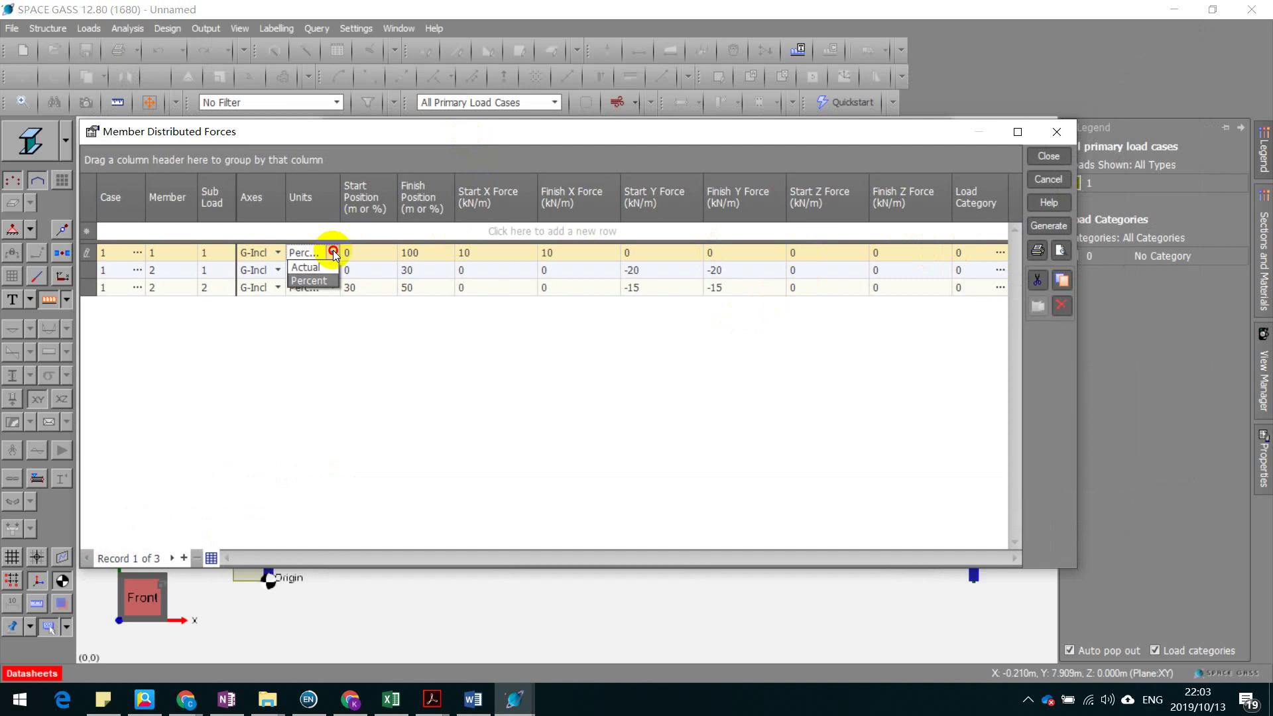
{"action": "left_click", "coordinate": [333, 253]}
{"action": "left_click", "coordinate": [279, 254]}
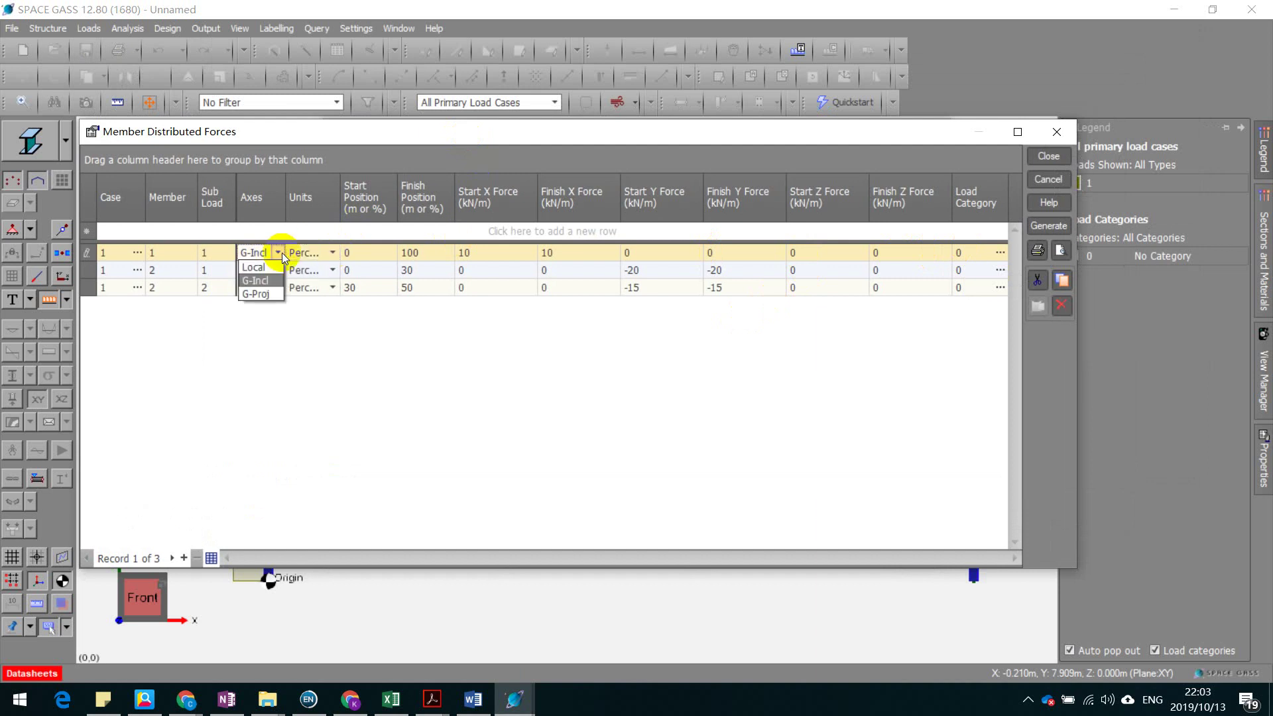
{"action": "left_click", "coordinate": [277, 267]}
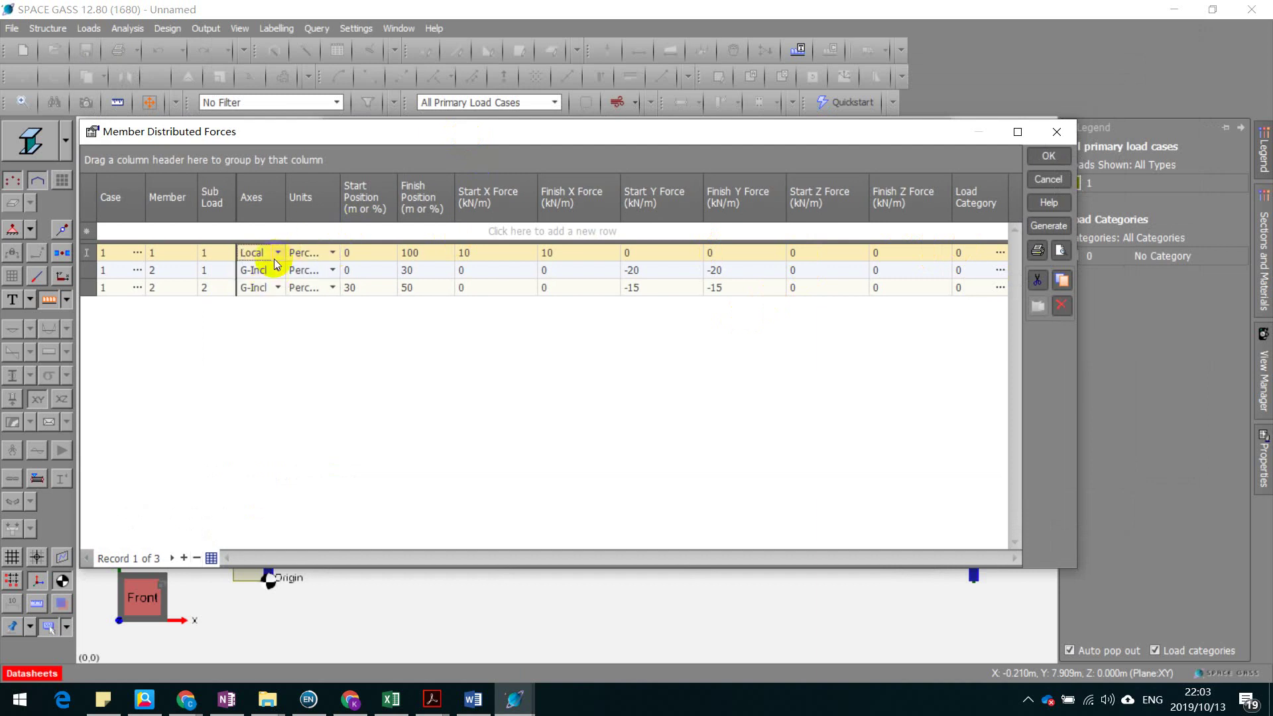
{"action": "left_click", "coordinate": [279, 271]}
{"action": "left_click", "coordinate": [253, 285]}
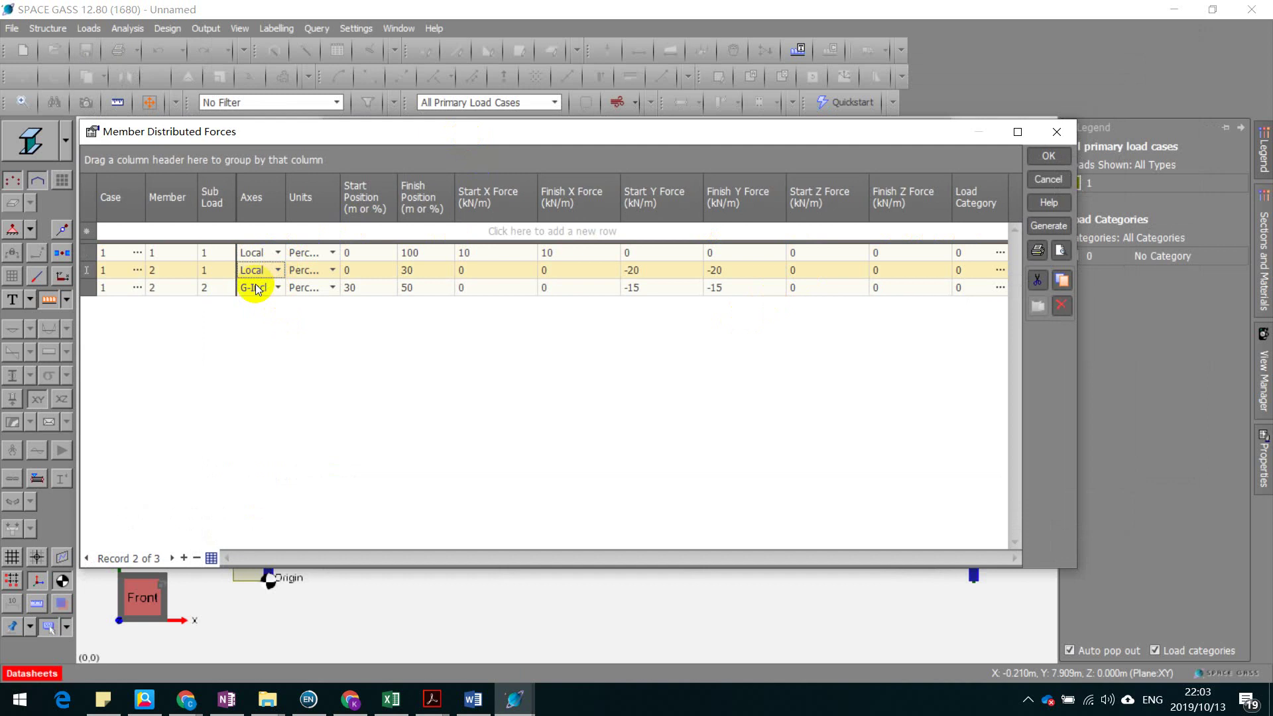
Step: Put member 1's load on G-Proj axes and member 2's second load on Local
{"action": "left_click", "coordinate": [278, 253]}
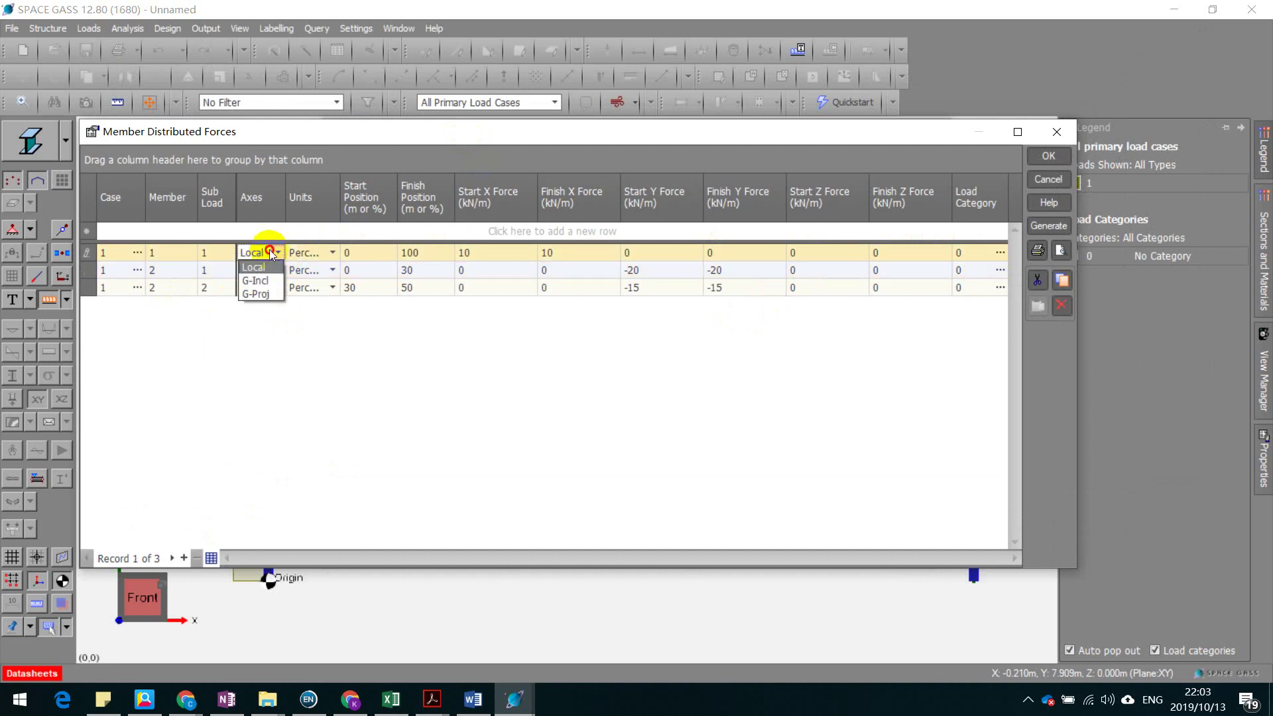
{"action": "left_click", "coordinate": [272, 294]}
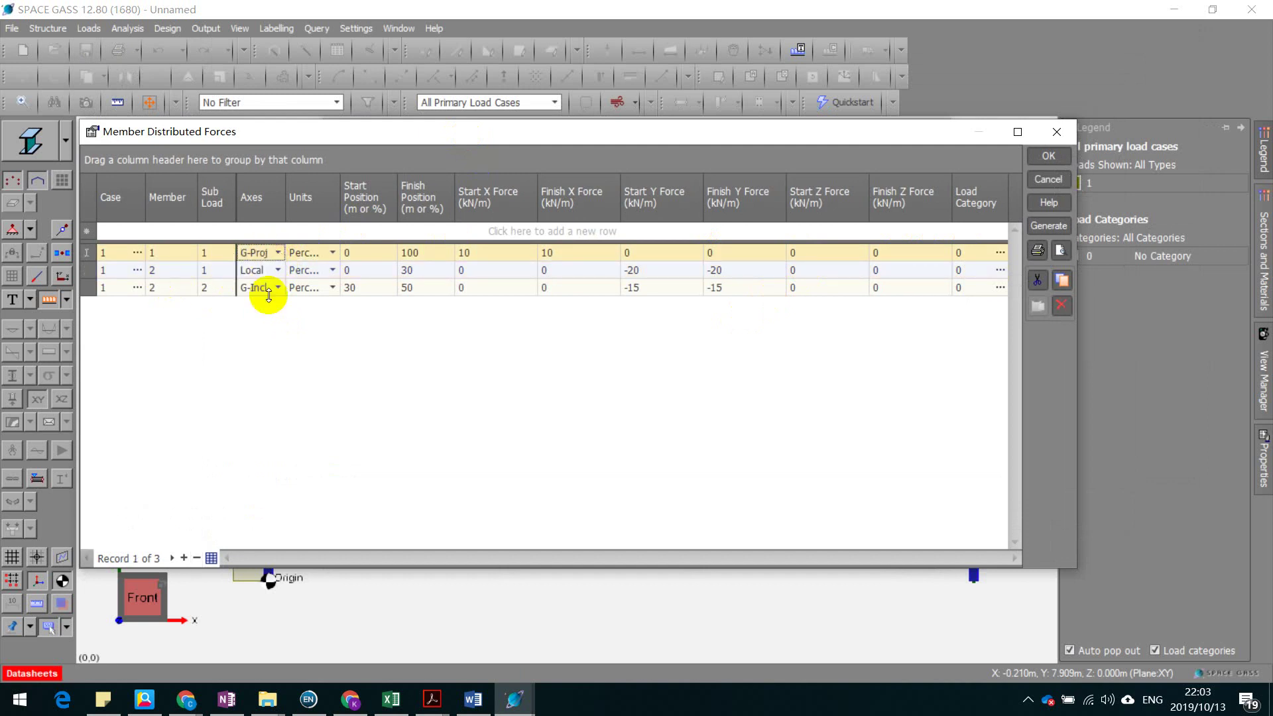
{"action": "left_click", "coordinate": [277, 258]}
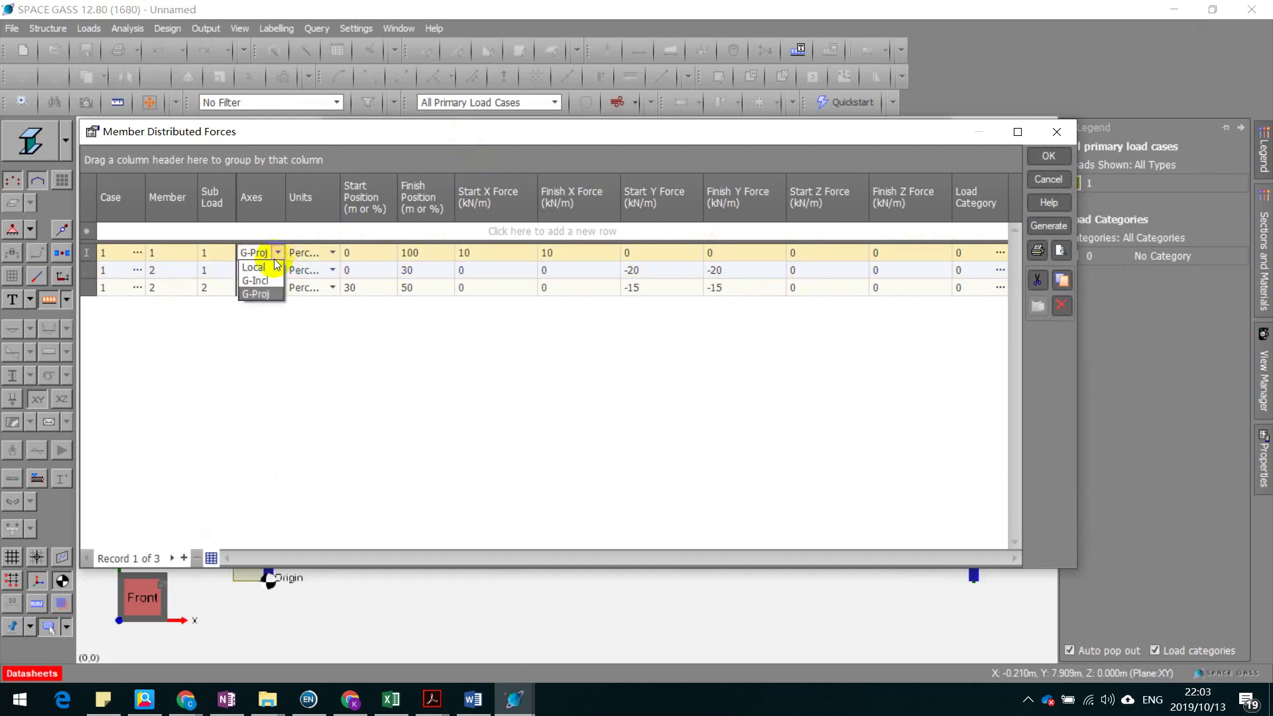
{"action": "left_click", "coordinate": [290, 324]}
{"action": "left_click", "coordinate": [274, 288]}
{"action": "left_click", "coordinate": [265, 302]}
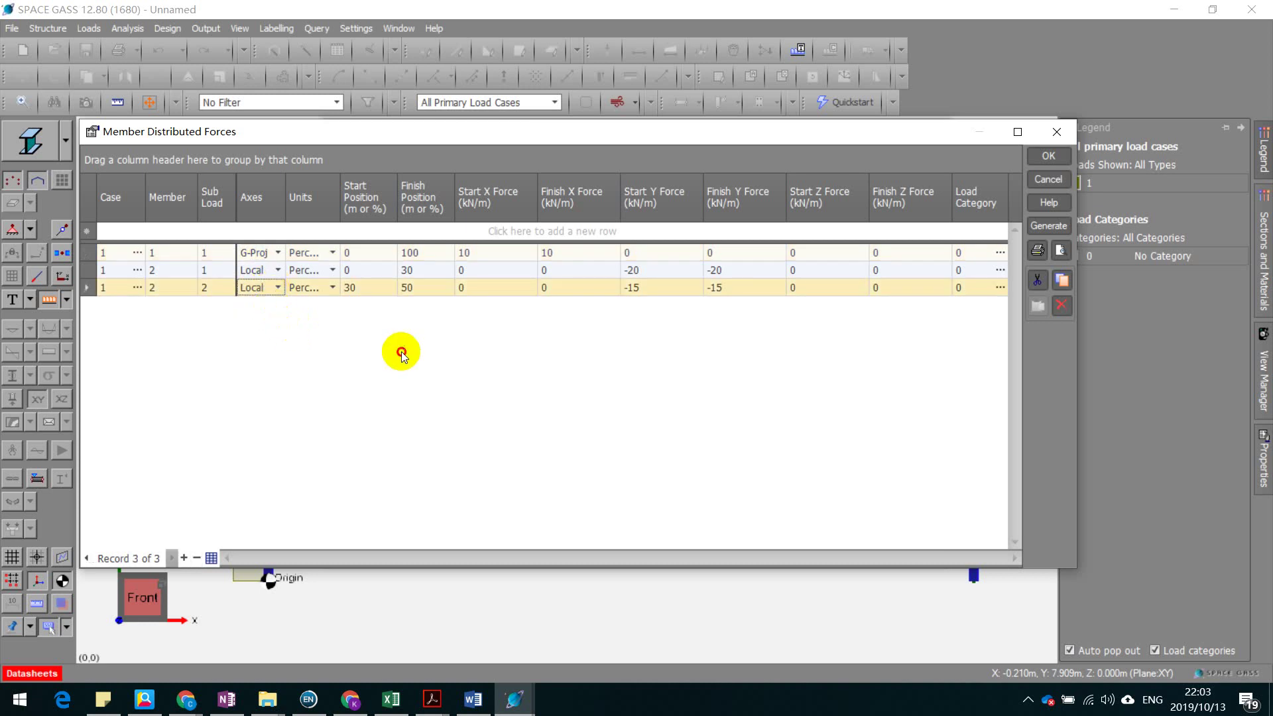
{"action": "left_click", "coordinate": [1049, 158]}
Step: Close Datasheets, leave load case 1 untitled and open the Analysis menu
{"action": "left_click", "coordinate": [928, 153]}
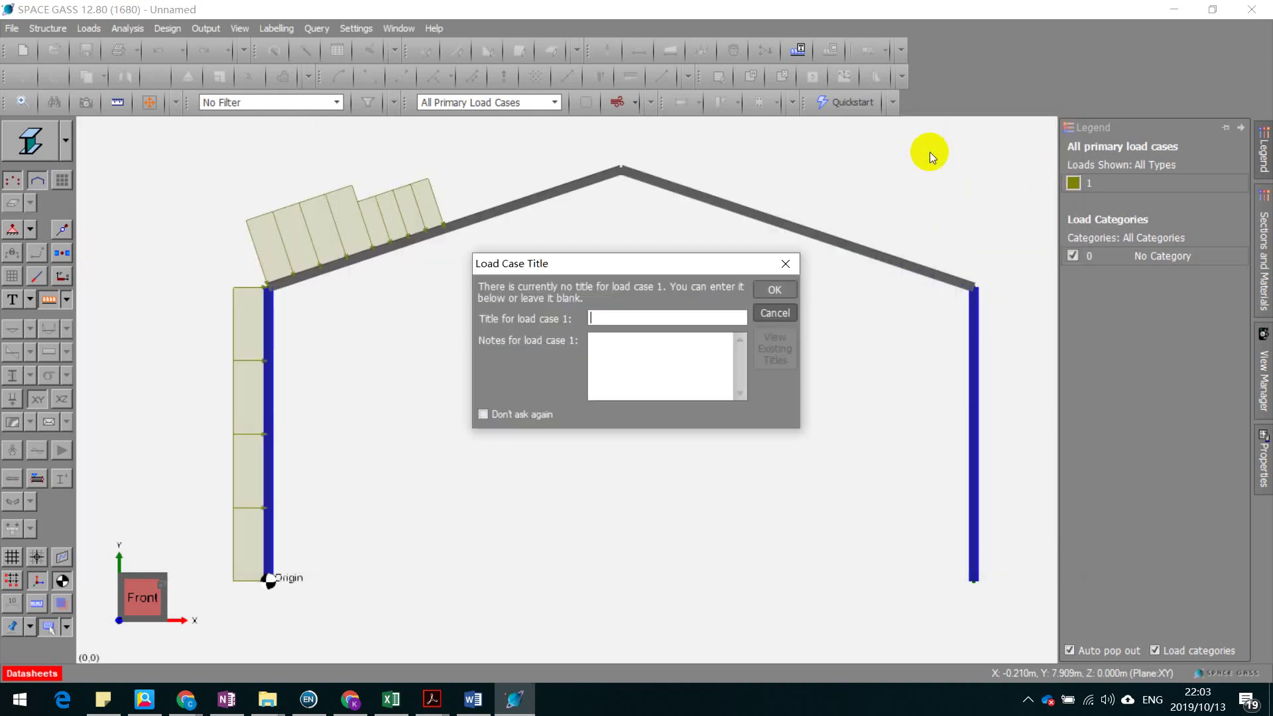
{"action": "left_click", "coordinate": [791, 289]}
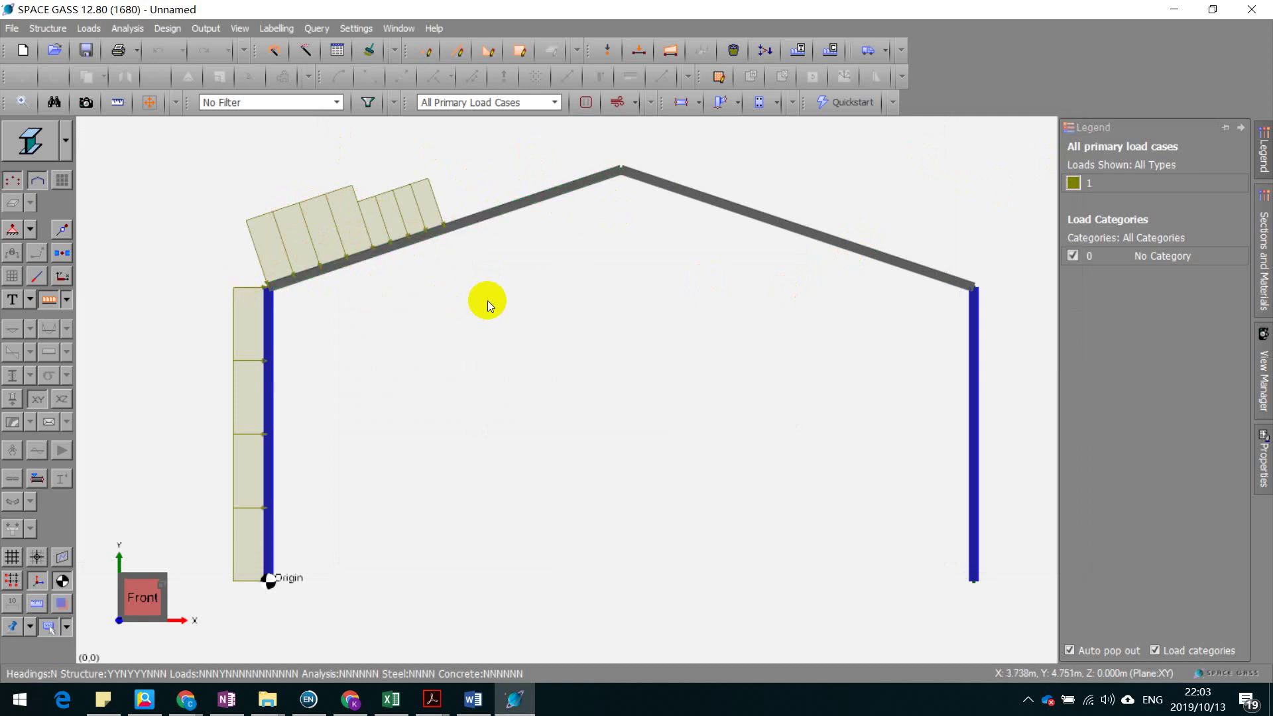
{"action": "scroll", "coordinate": [490, 301], "scroll_direction": "down", "scroll_amount": 1}
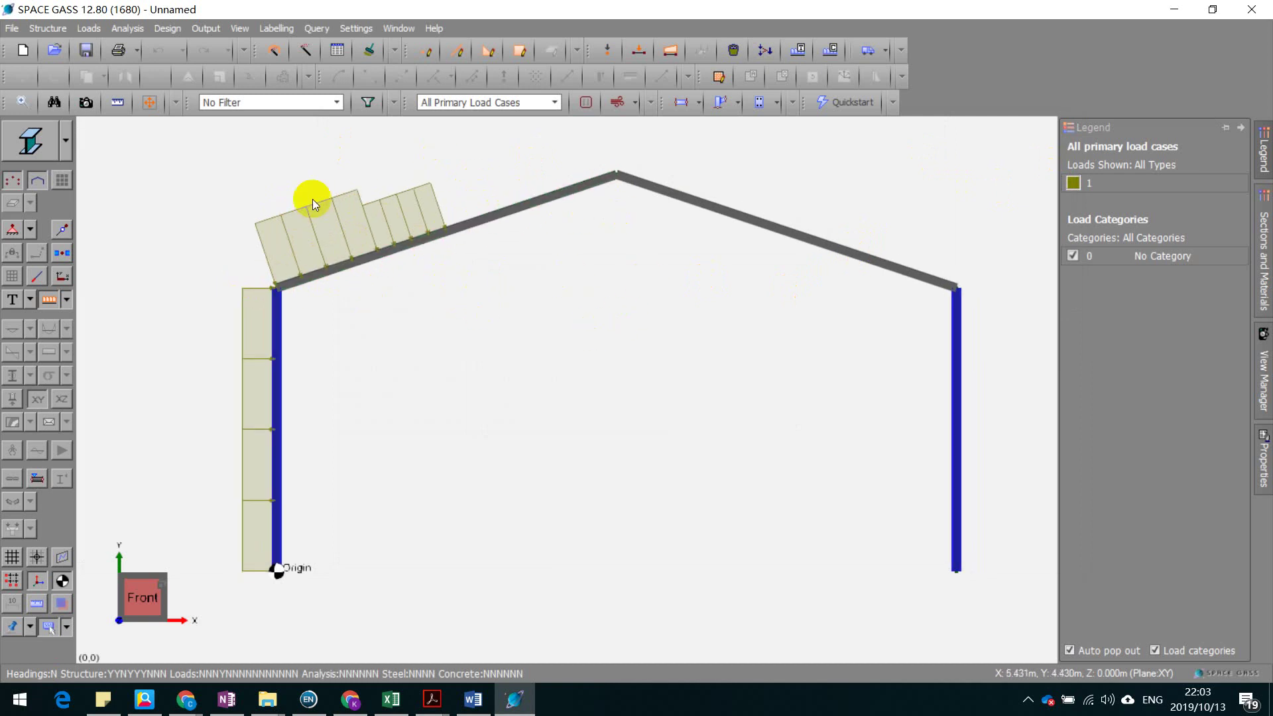
{"action": "left_click", "coordinate": [127, 28]}
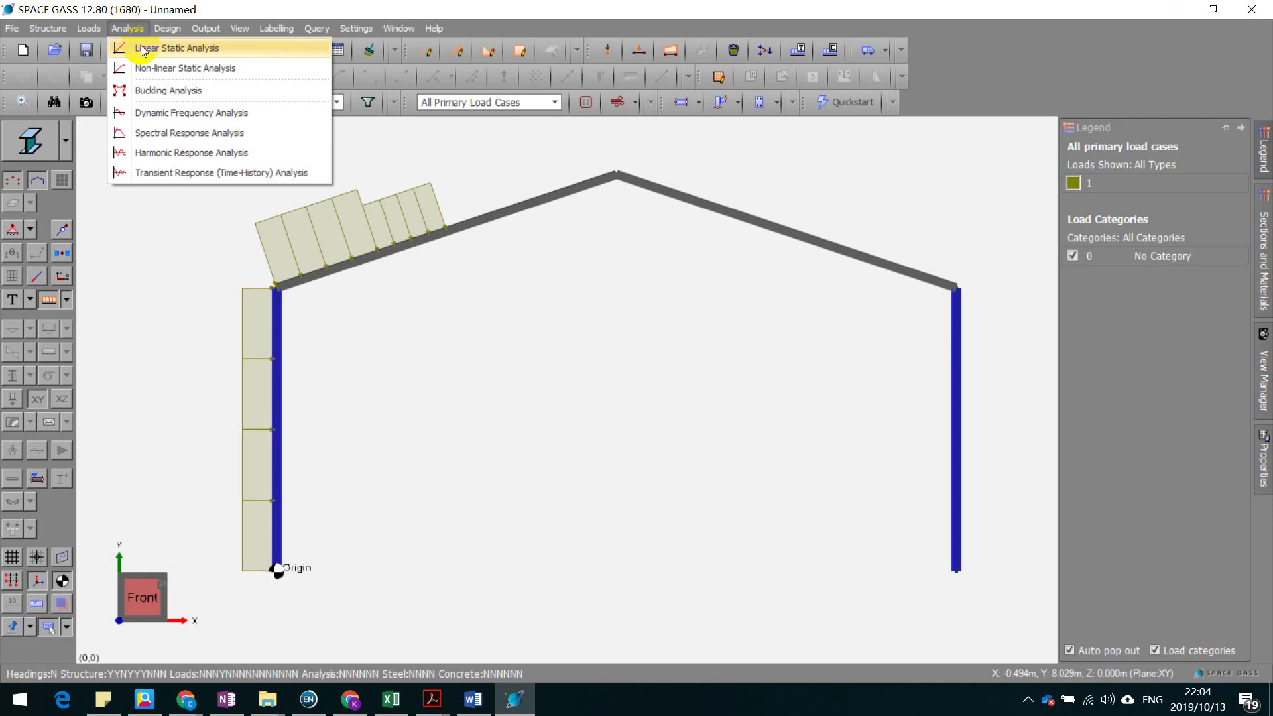
Step: Run a linear static analysis and dismiss the completion message
{"action": "left_click", "coordinate": [142, 49]}
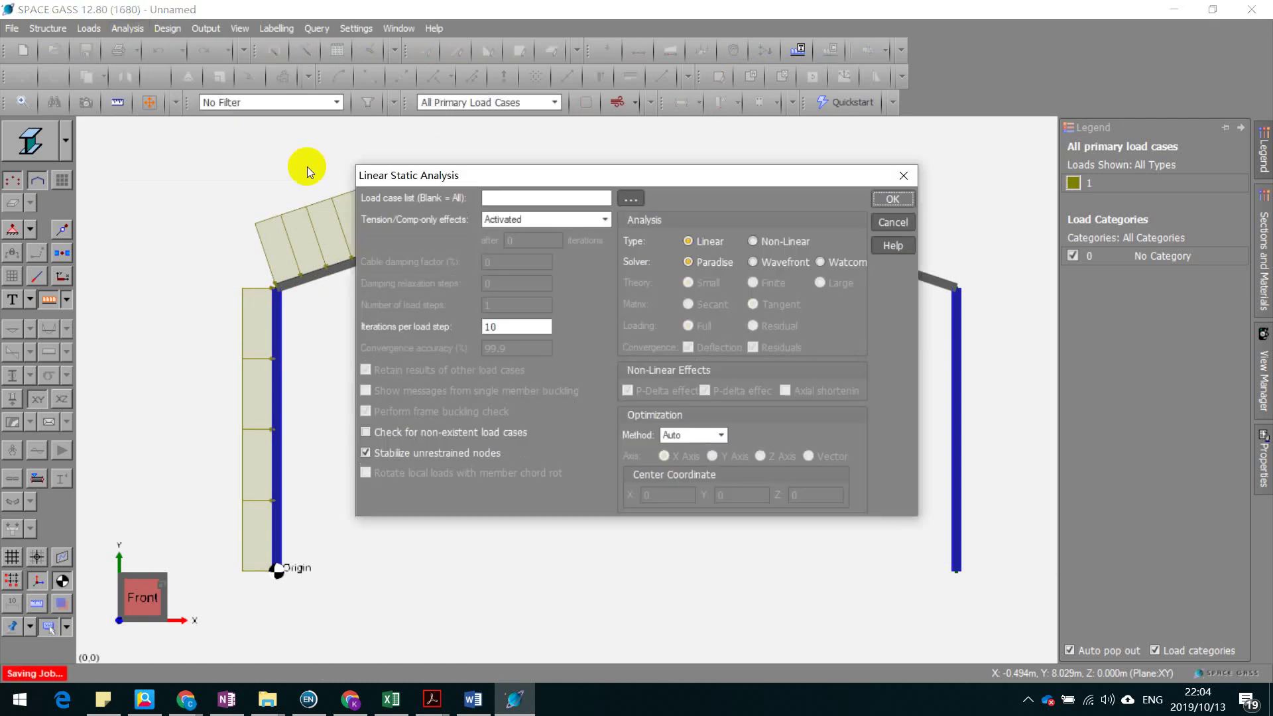
{"action": "left_click_drag", "start_coordinate": [498, 176], "coordinate": [327, 174]}
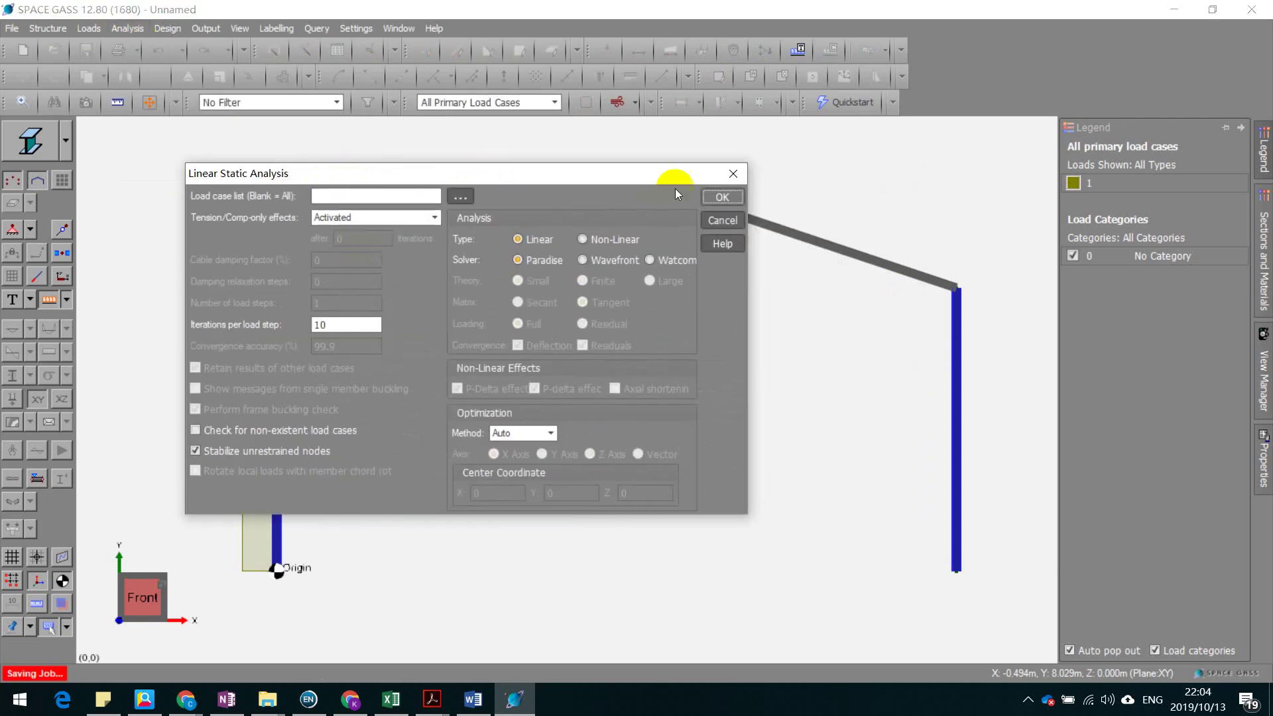
{"action": "left_click", "coordinate": [716, 197]}
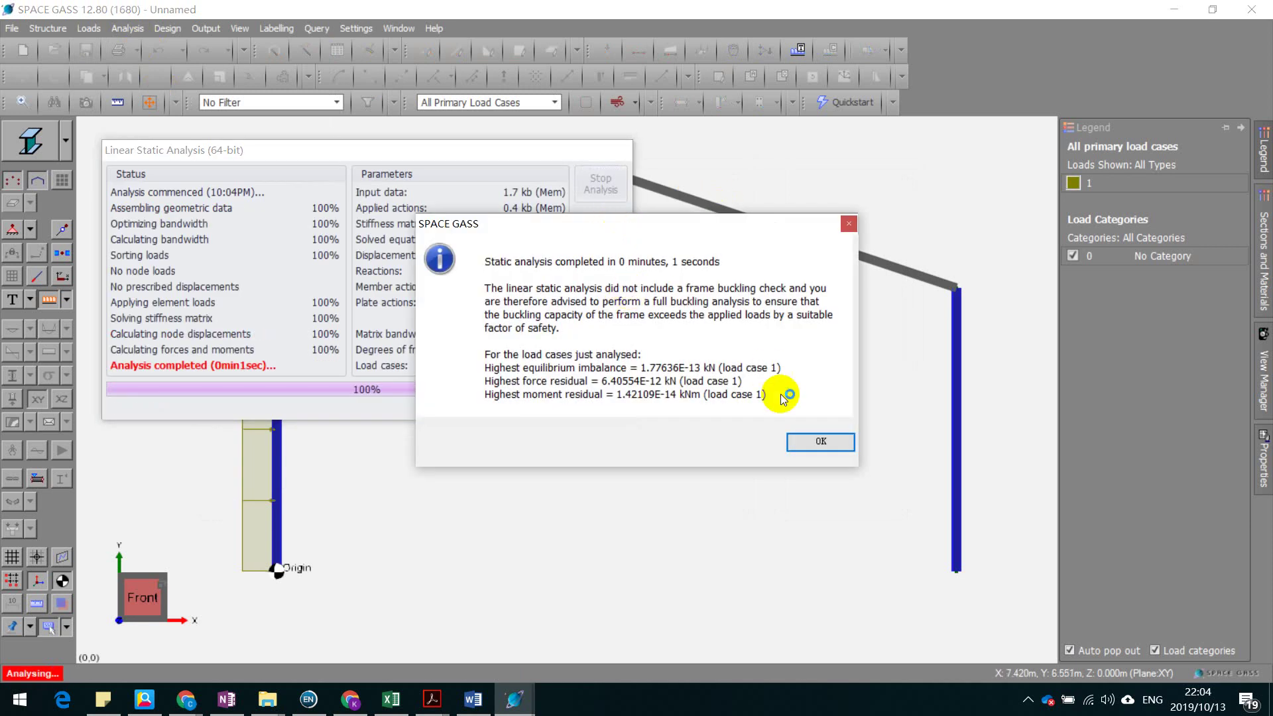
{"action": "left_click", "coordinate": [798, 442]}
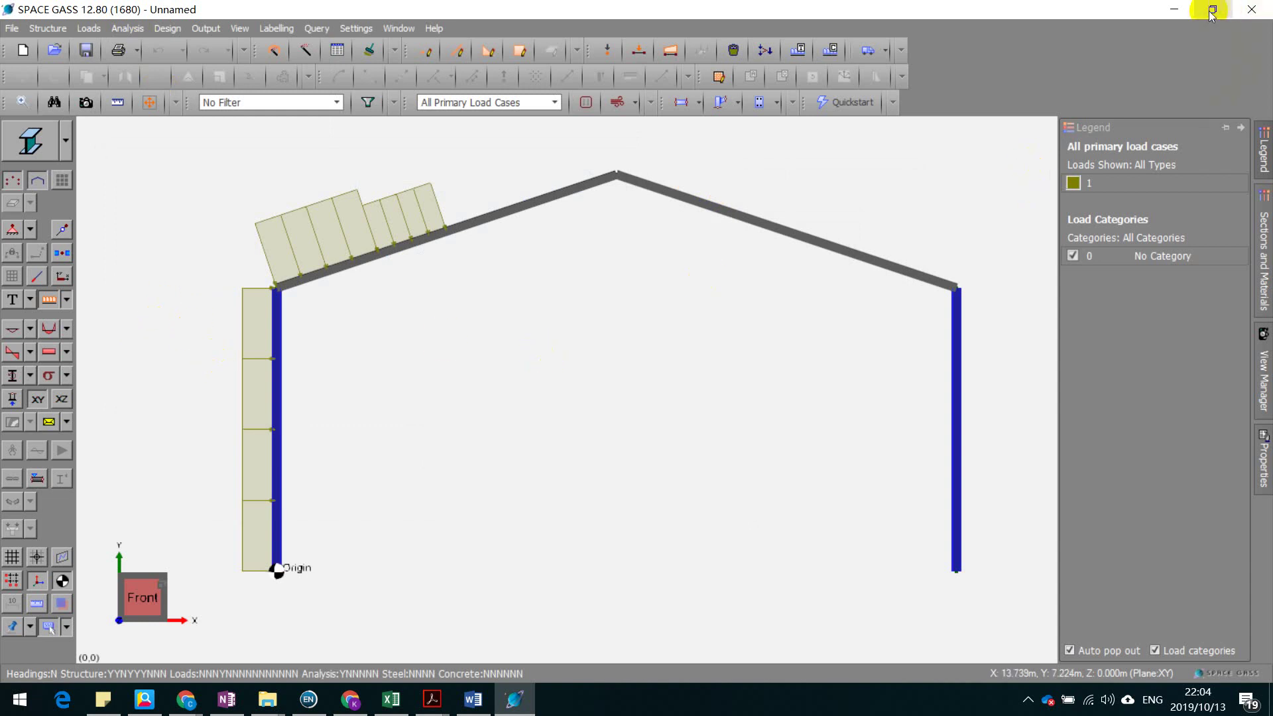
Step: Hide loads and inspect the bending moment diagram (94.7 kNm at member 1 base), then hide it
{"action": "left_click", "coordinate": [48, 299]}
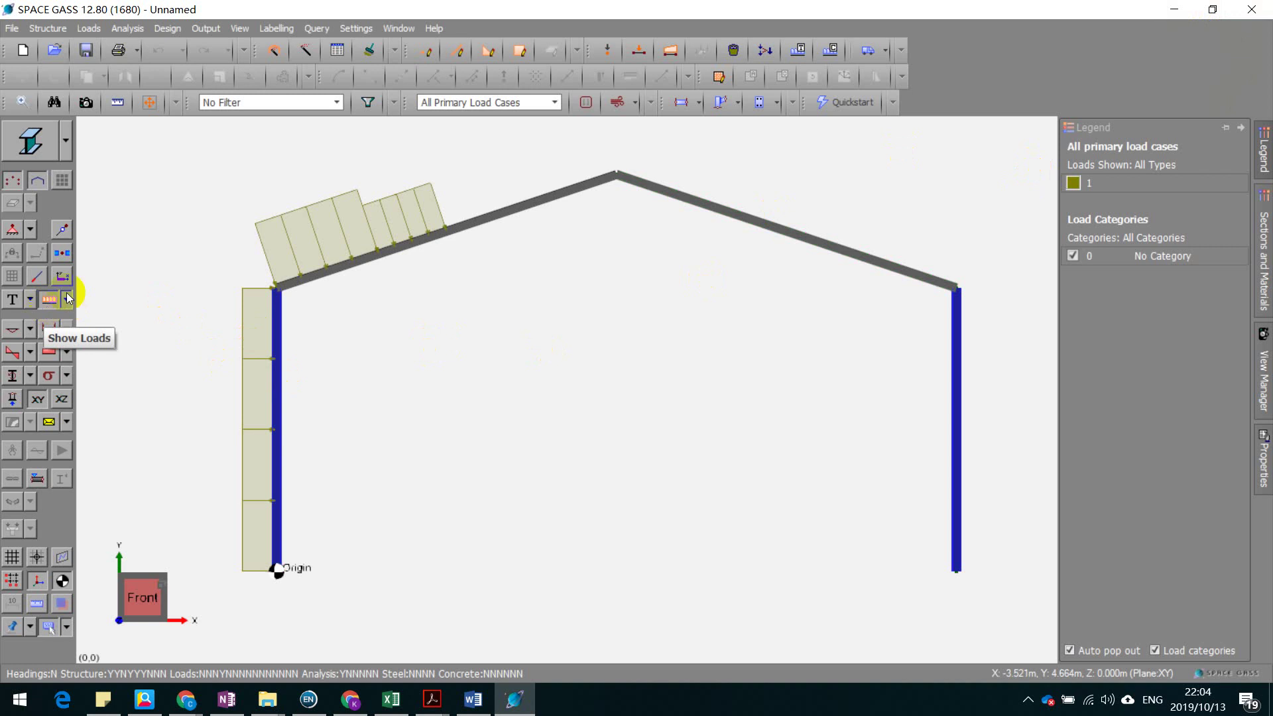
{"action": "left_click", "coordinate": [48, 299]}
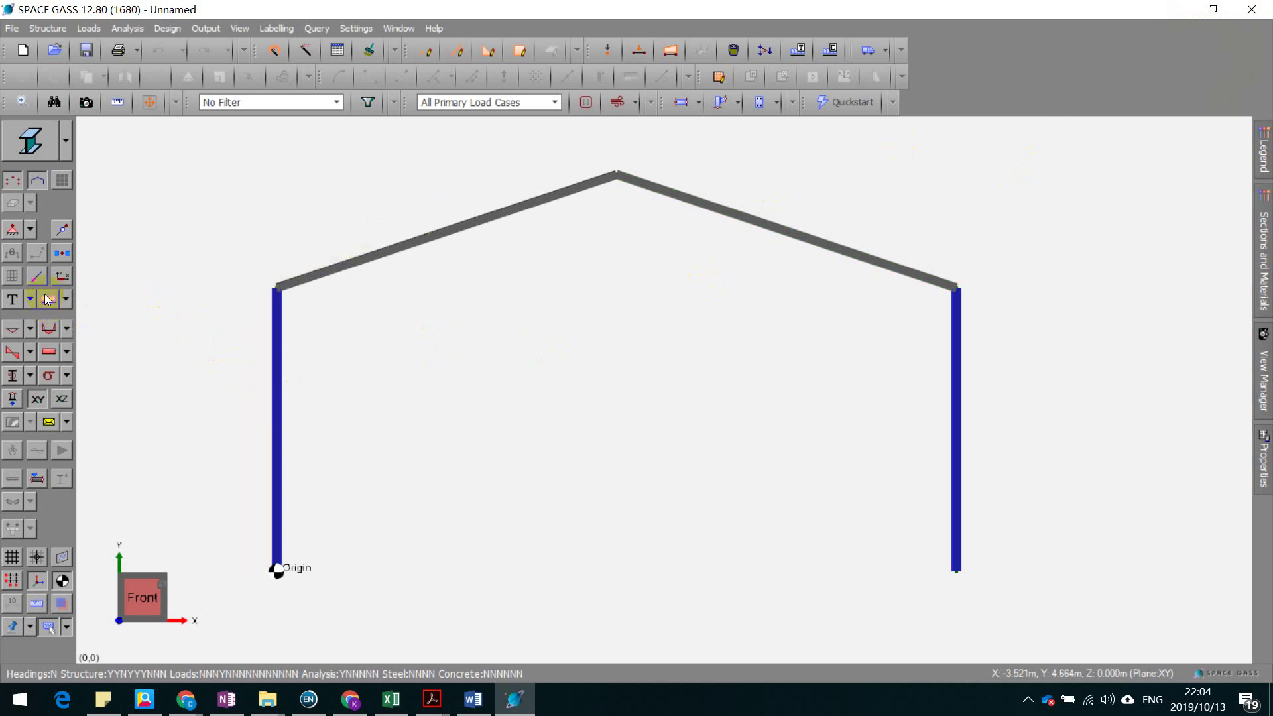
{"action": "left_click", "coordinate": [48, 332]}
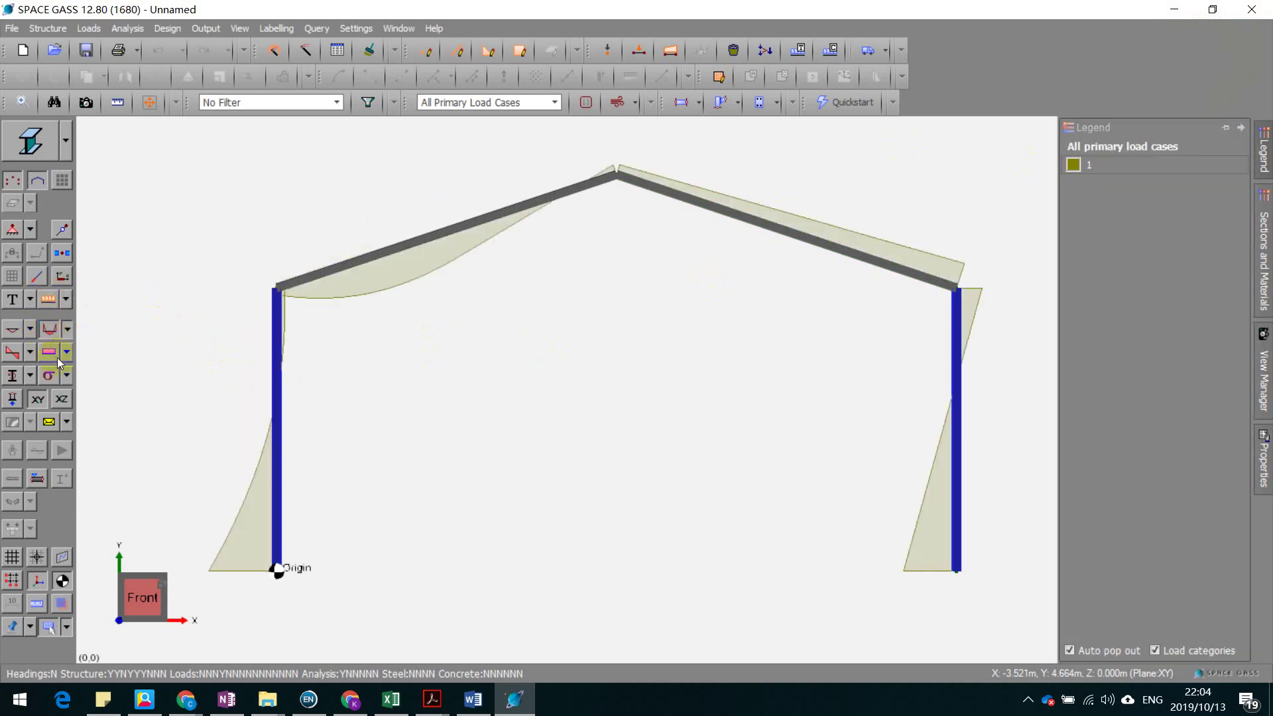
{"action": "mouse_move", "coordinate": [246, 570]}
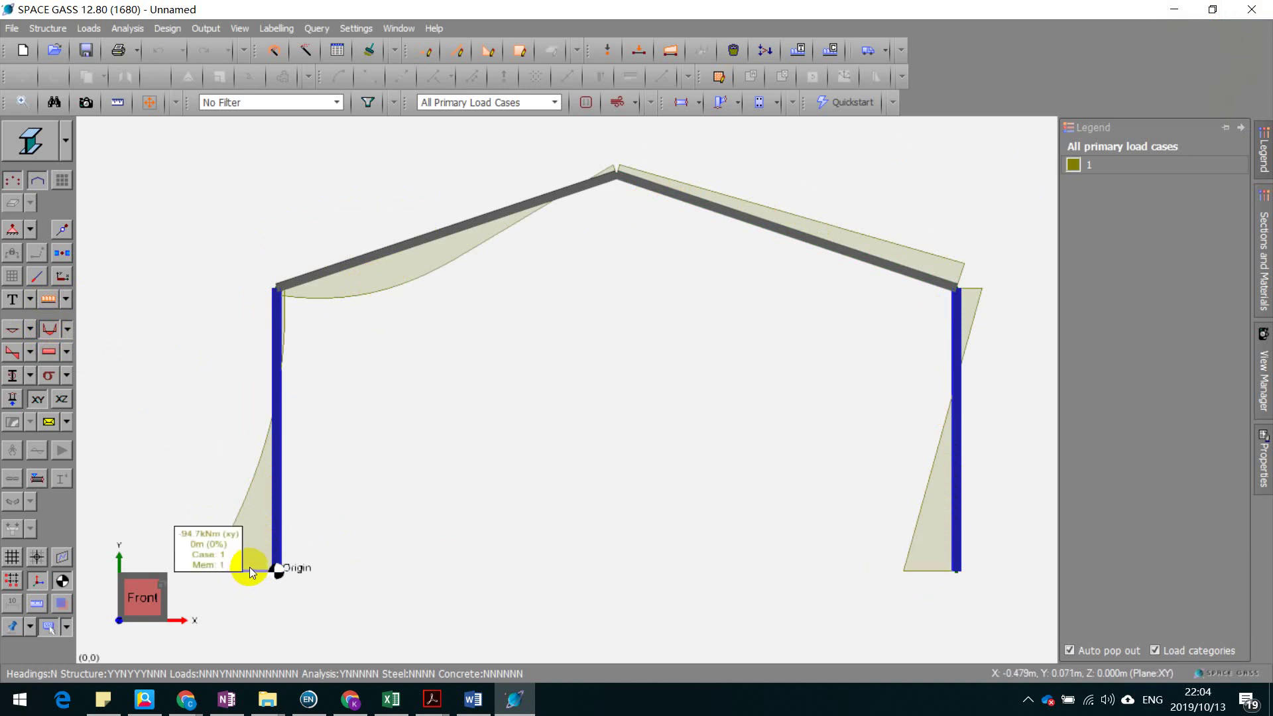
{"action": "left_click", "coordinate": [48, 331]}
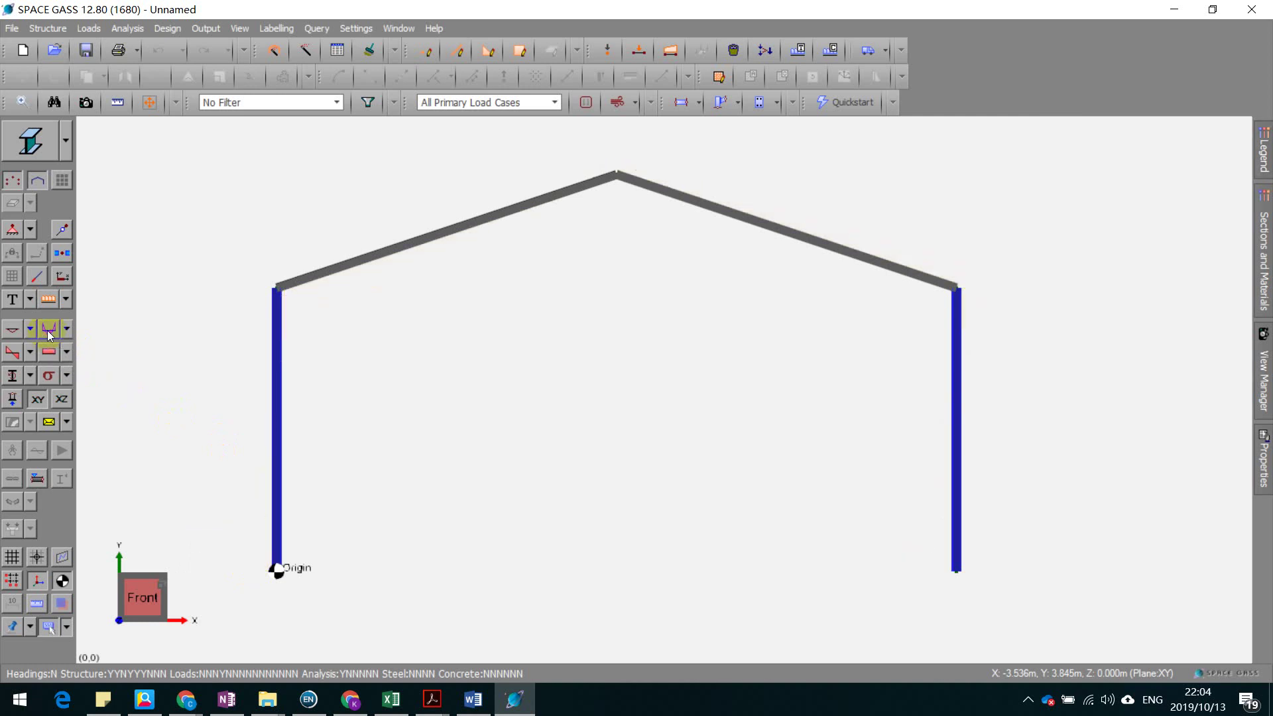
Step: Display the shear force diagram and read the shear values along the frame members
{"action": "left_click", "coordinate": [12, 356]}
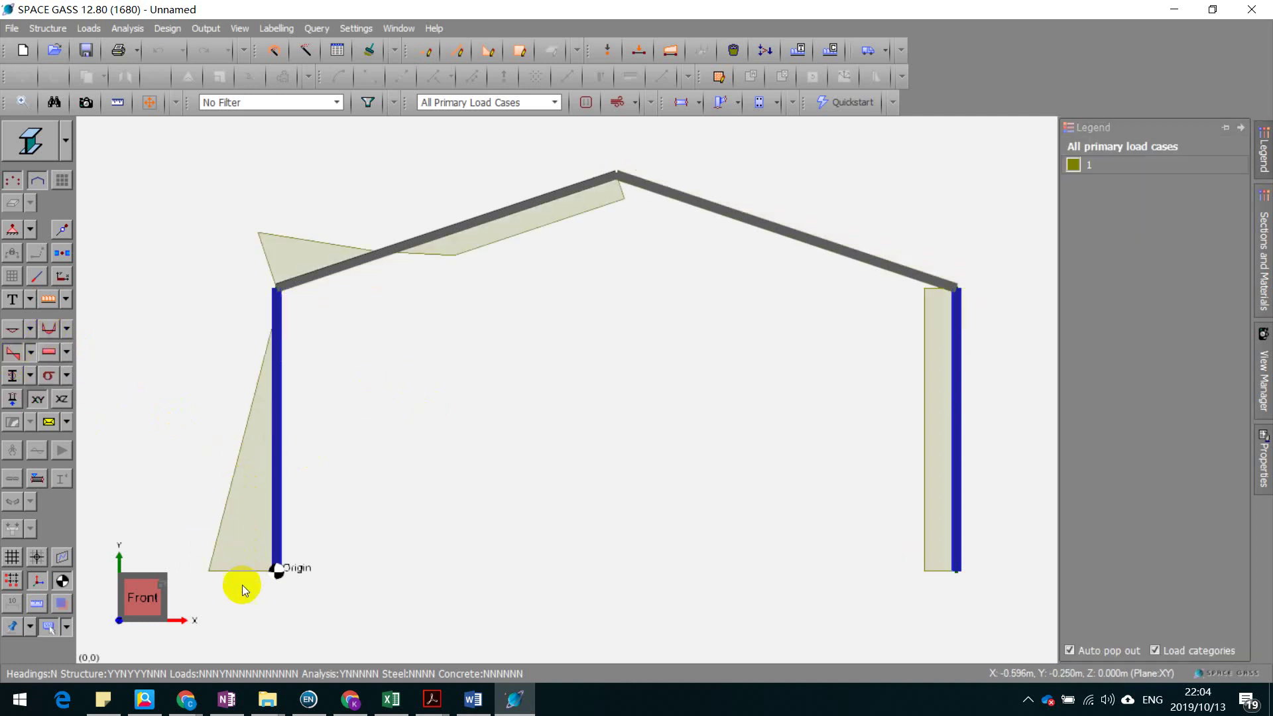
{"action": "mouse_move", "coordinate": [488, 240]}
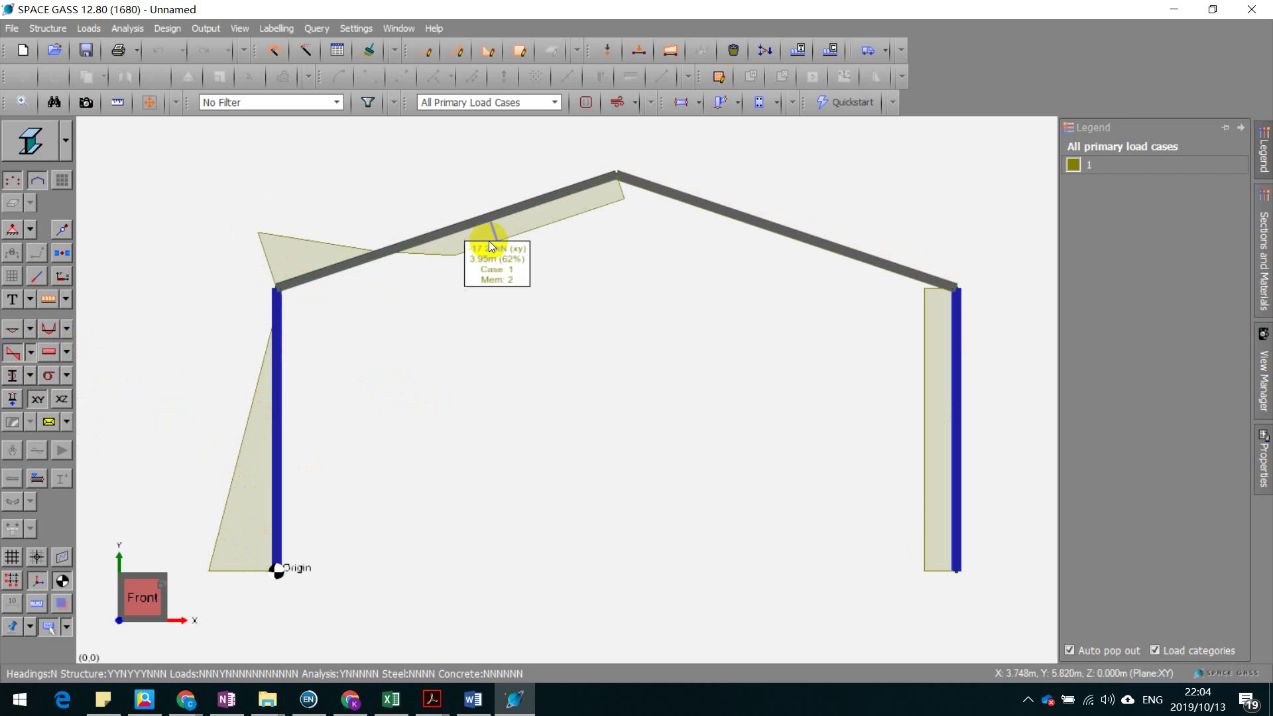
{"action": "mouse_move", "coordinate": [953, 330]}
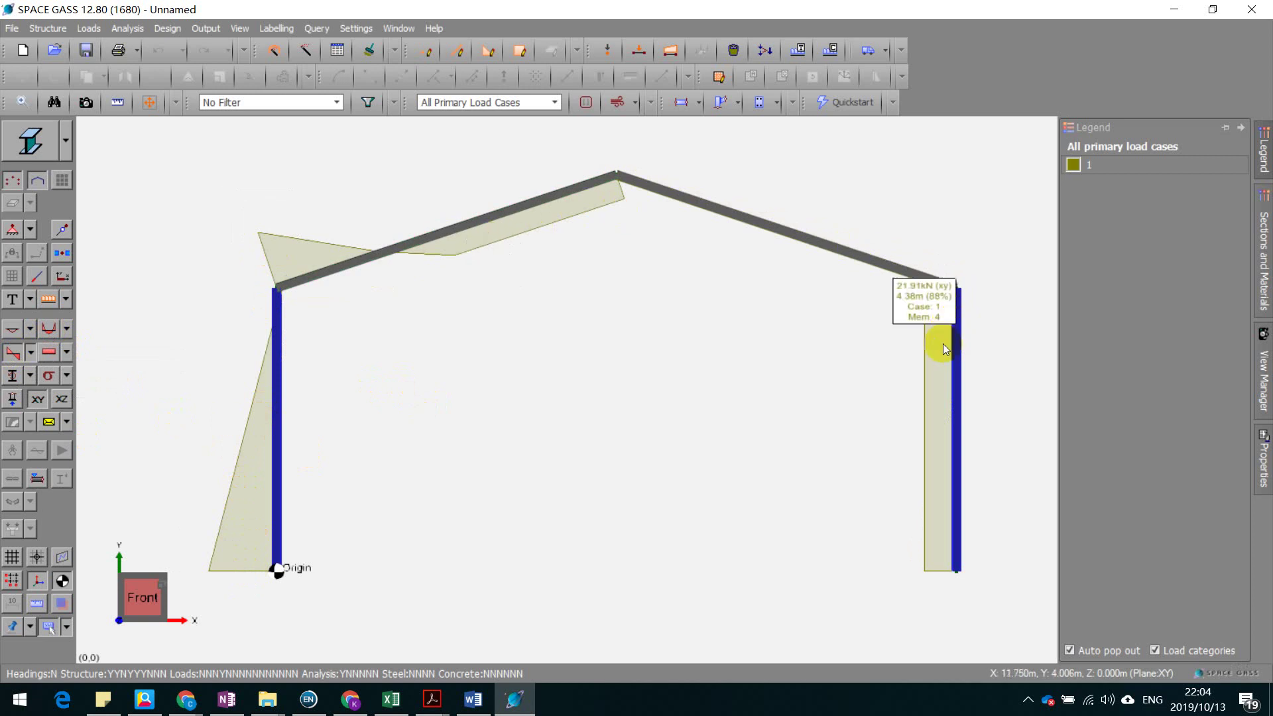
{"action": "mouse_move", "coordinate": [243, 564]}
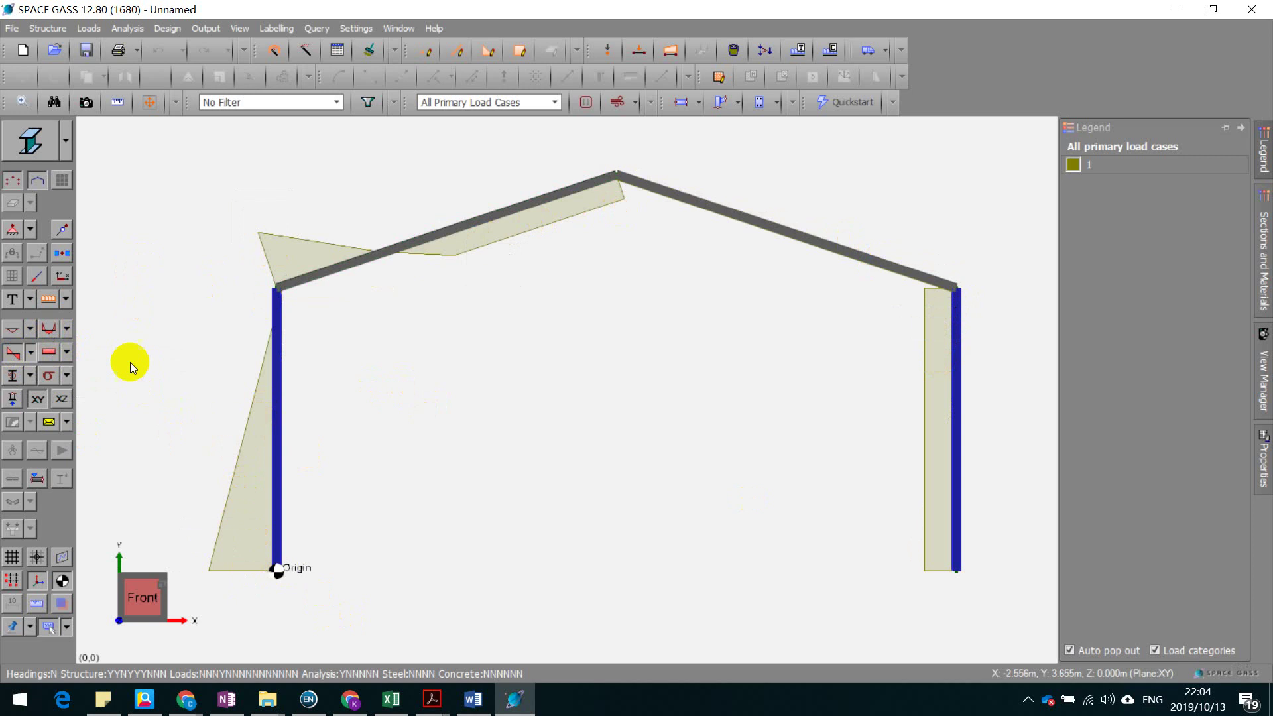
Step: Hide the shear force diagram to leave the bare frame, then open the screen recorder's options
{"action": "left_click", "coordinate": [12, 355]}
{"action": "left_click", "coordinate": [12, 355]}
{"action": "left_click", "coordinate": [16, 359]}
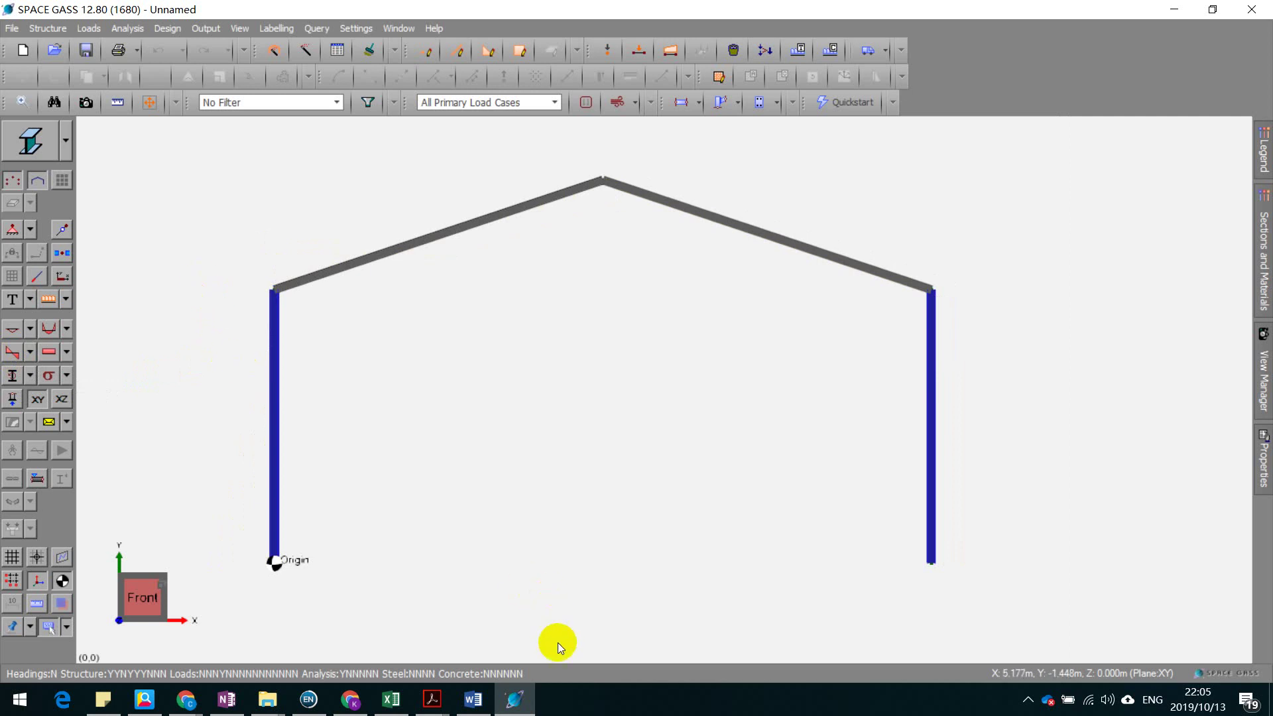
{"action": "left_click", "coordinate": [1028, 700]}
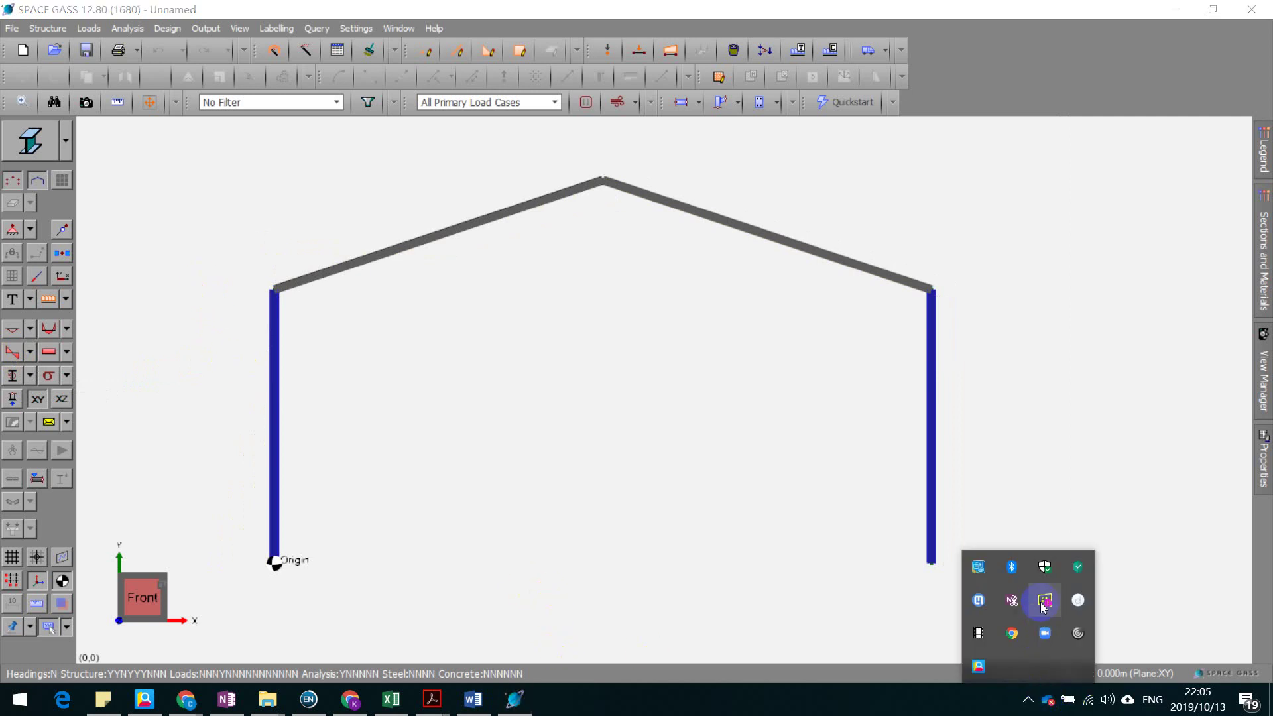
{"action": "right_click", "coordinate": [1045, 602]}
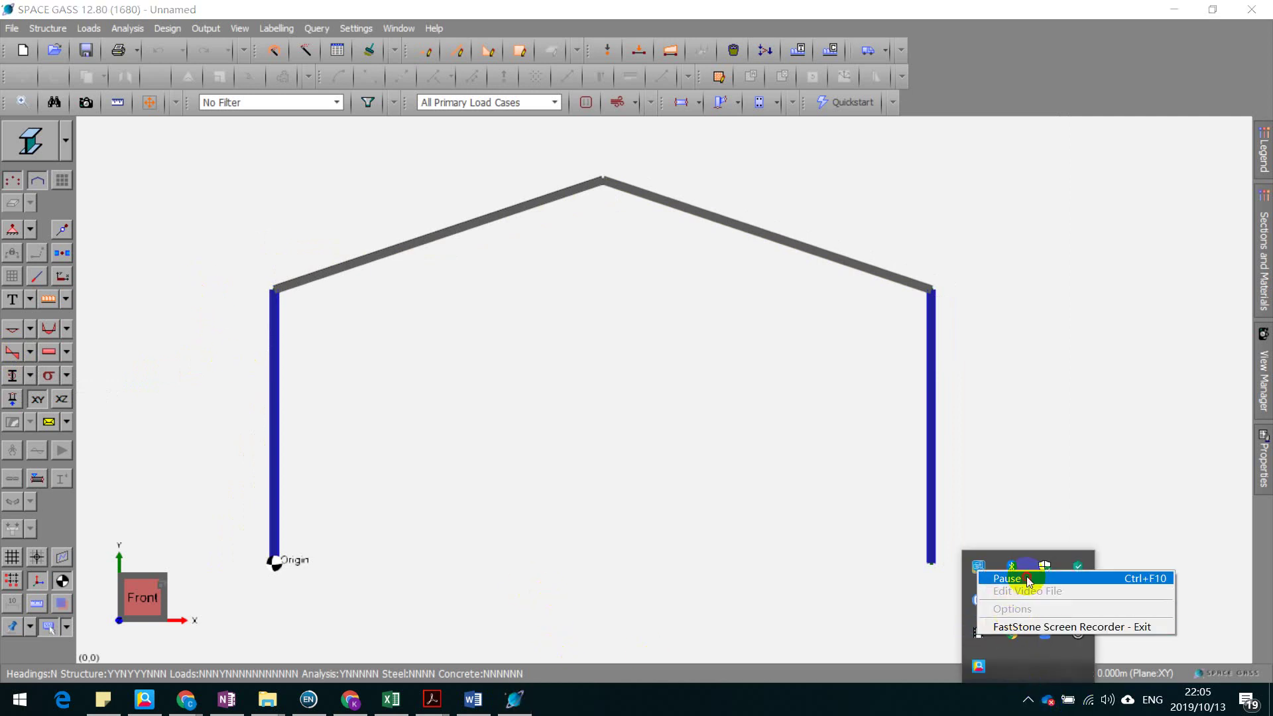